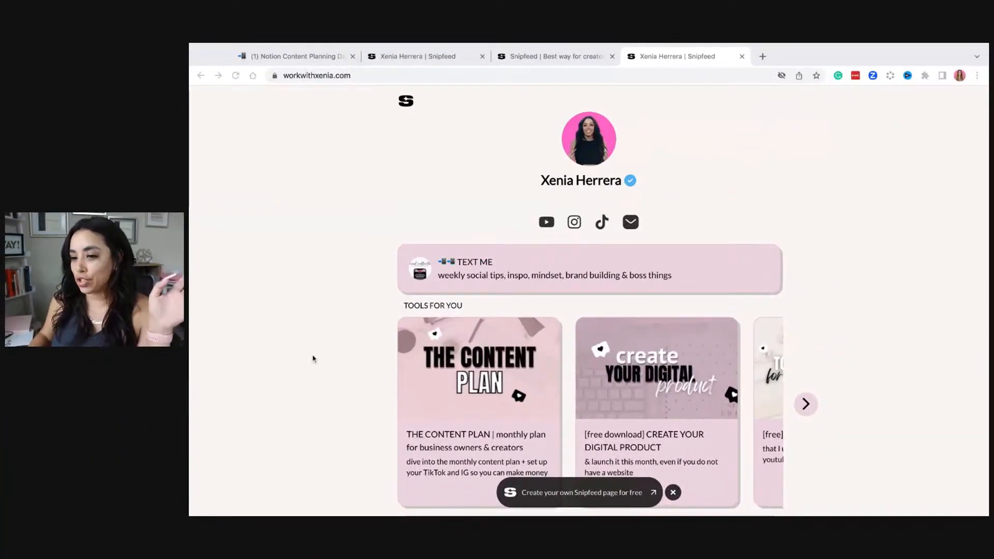
- Open the WORK WITH ME request form from the public creator page and choose Consultation as the occasion
click(311, 355)
click(440, 56)
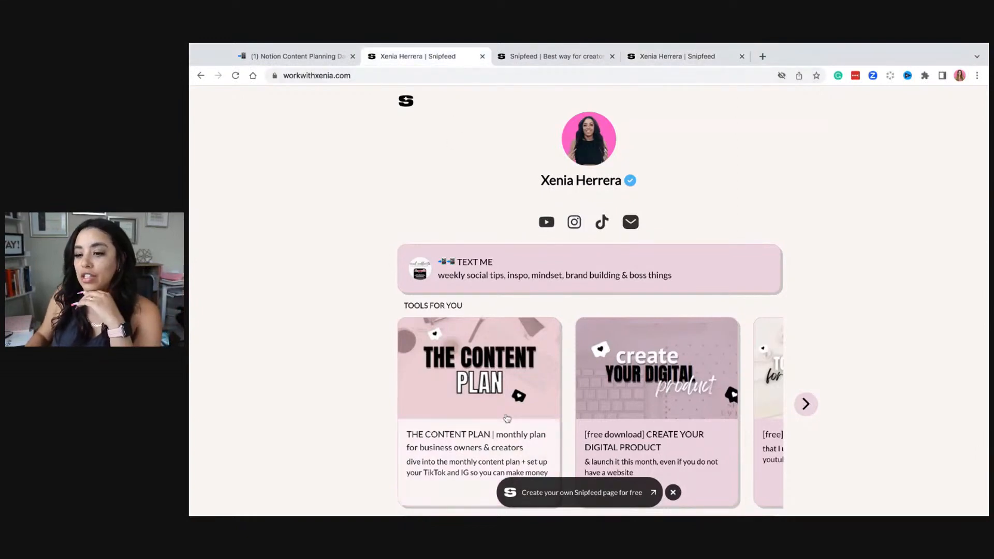
scroll(507, 419, down, 2)
scroll(507, 418, down, 4)
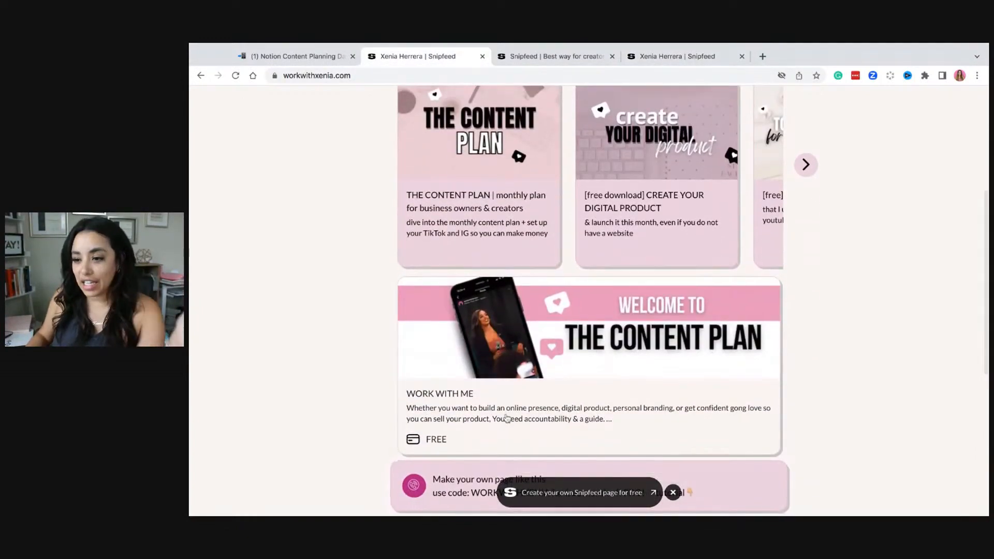
click(723, 385)
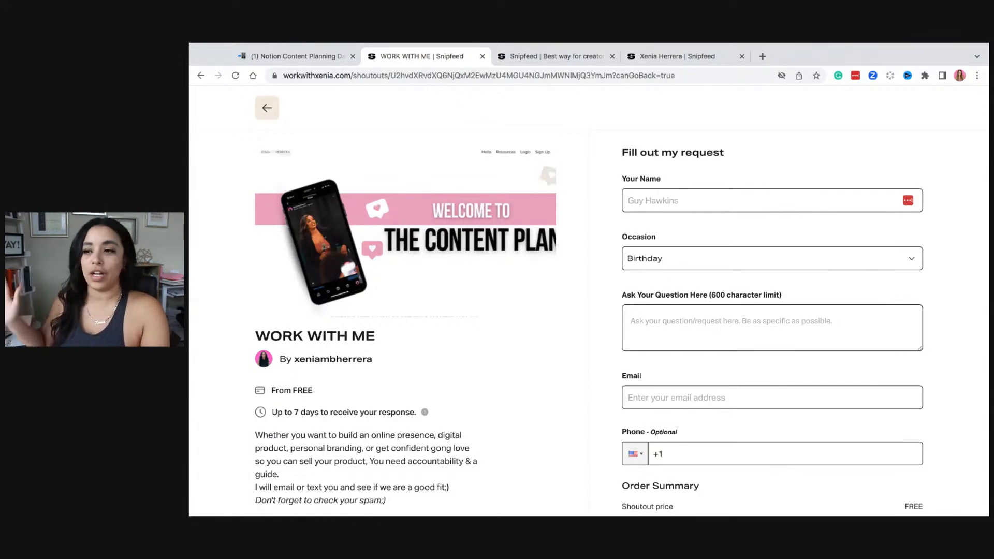
click(653, 270)
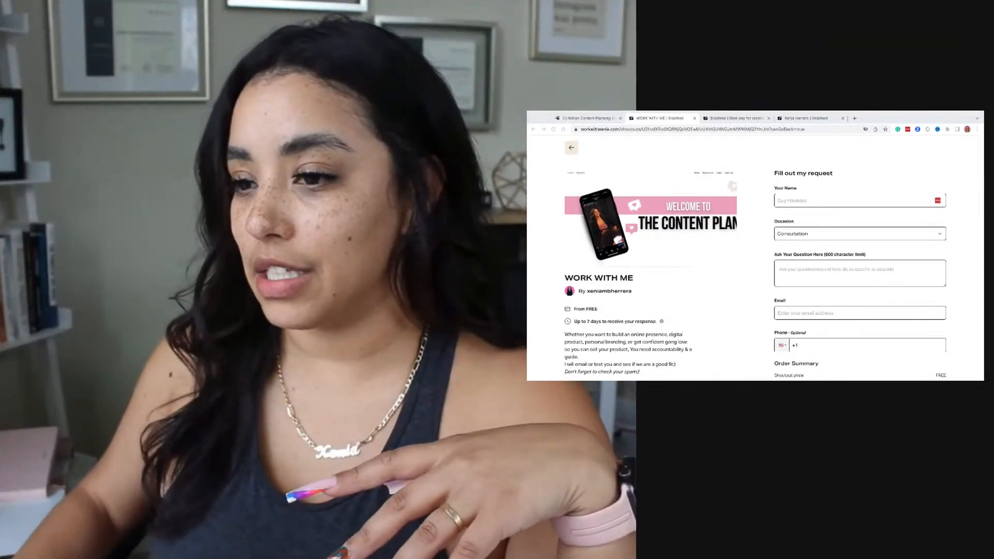
- Review the fulfilled WORK WITH ME inquiry, reading the customer's message and the answers to the intake questions
click(730, 119)
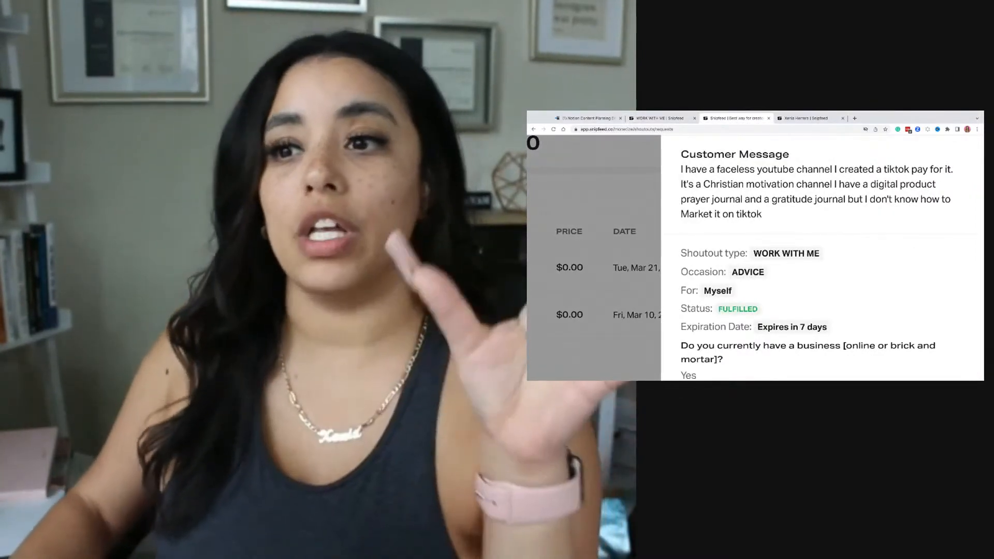
scroll(822, 259, down, 1)
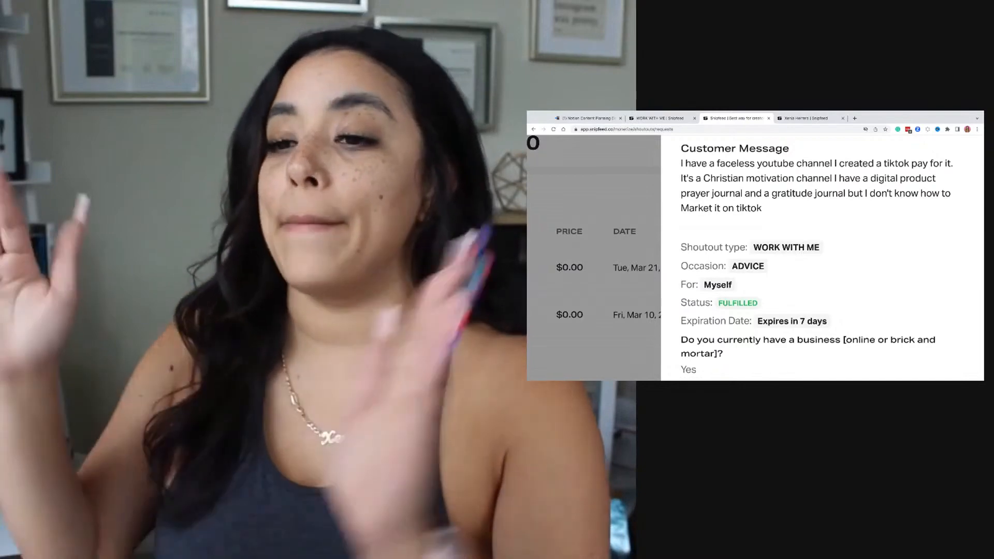
scroll(822, 259, down, 5)
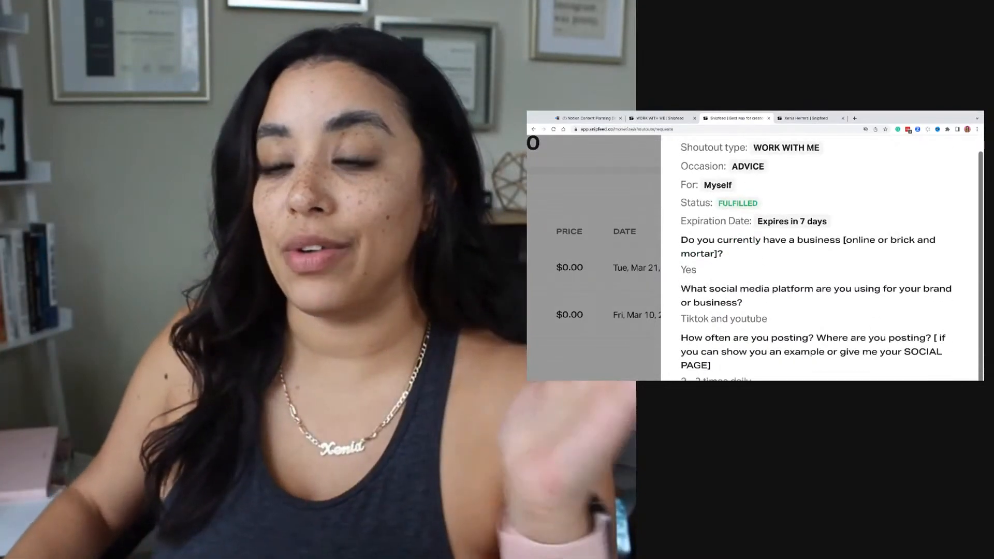
scroll(822, 259, down, 3)
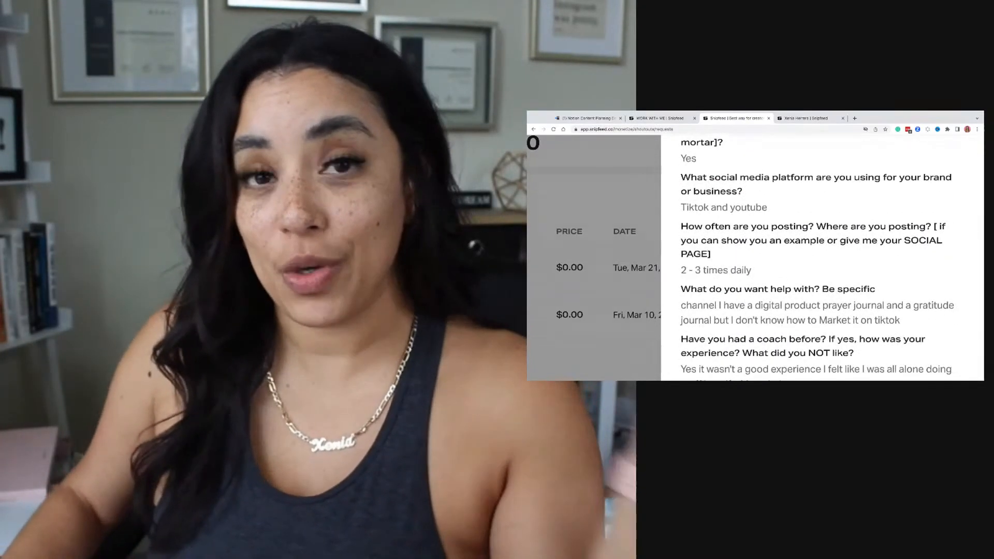
scroll(822, 259, down, 5)
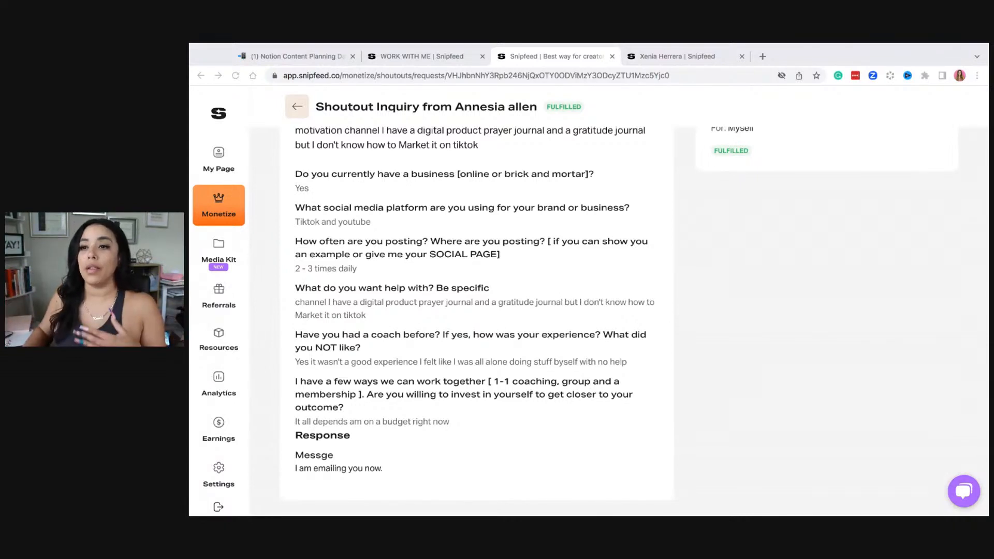
- Reopen the WORK WITH ME request form from the public creator page, then return to the customer inquiry
click(422, 60)
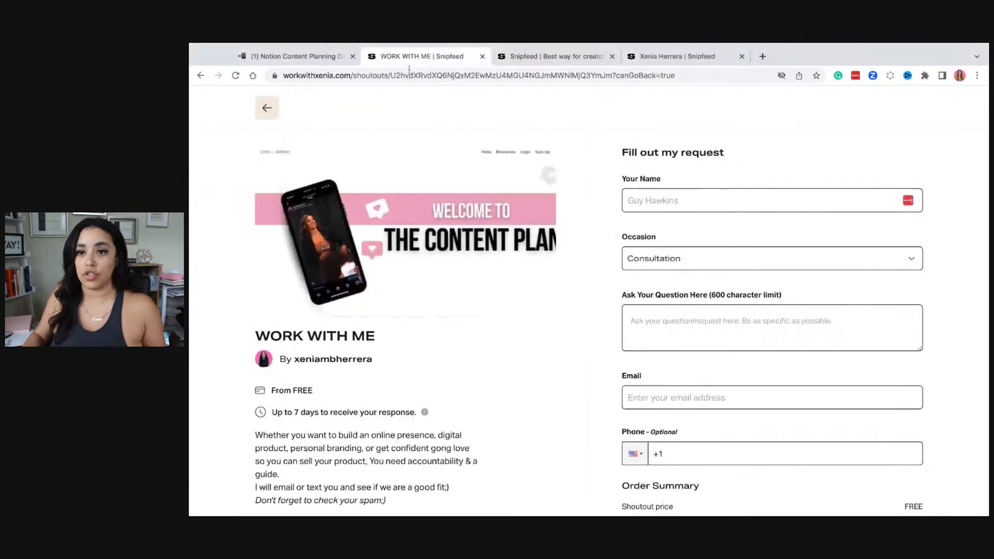
click(272, 116)
scroll(579, 235, down, 3)
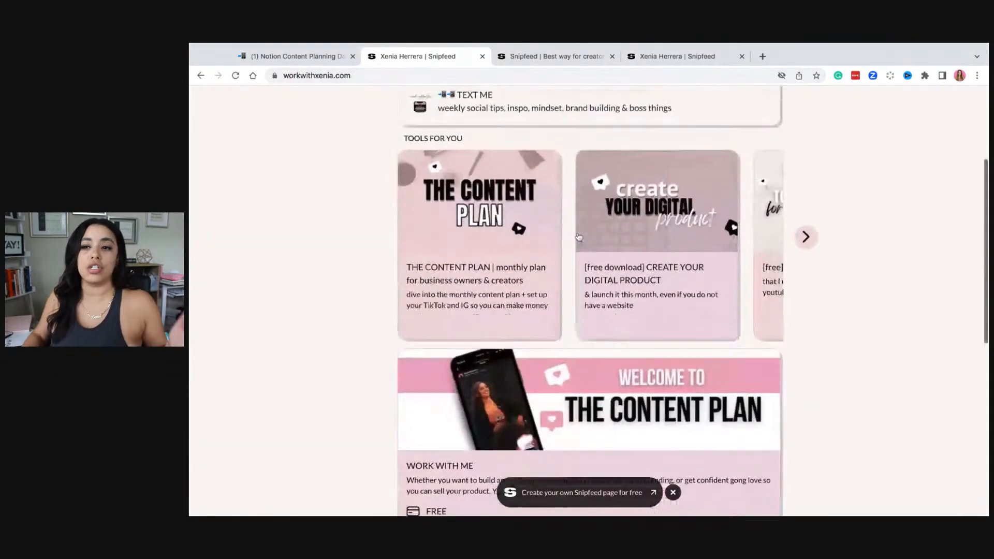
scroll(578, 236, down, 3)
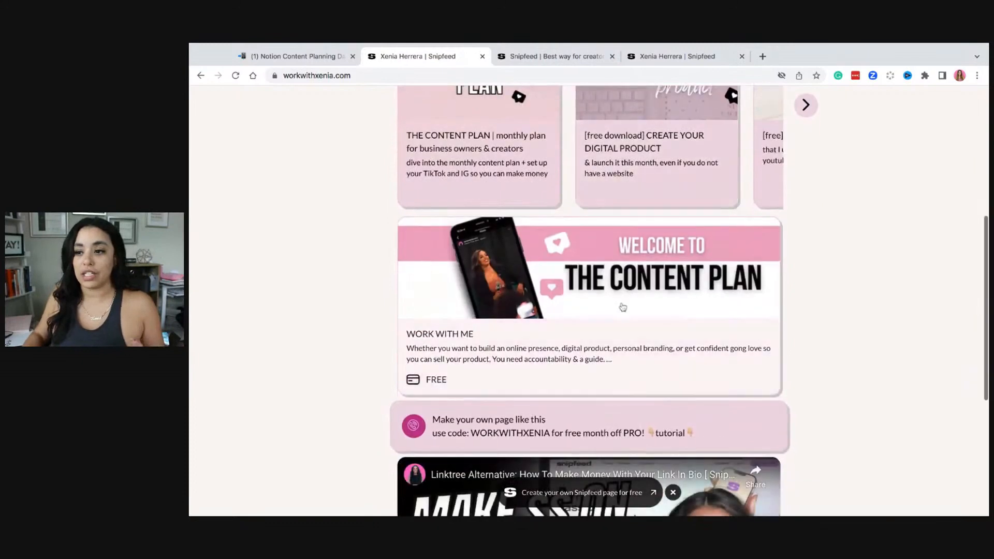
click(621, 307)
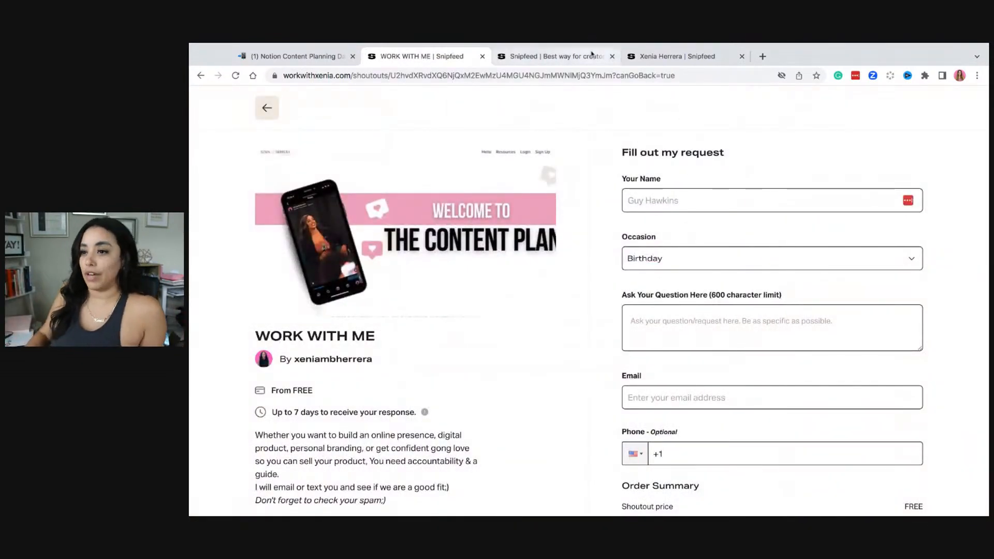
click(567, 56)
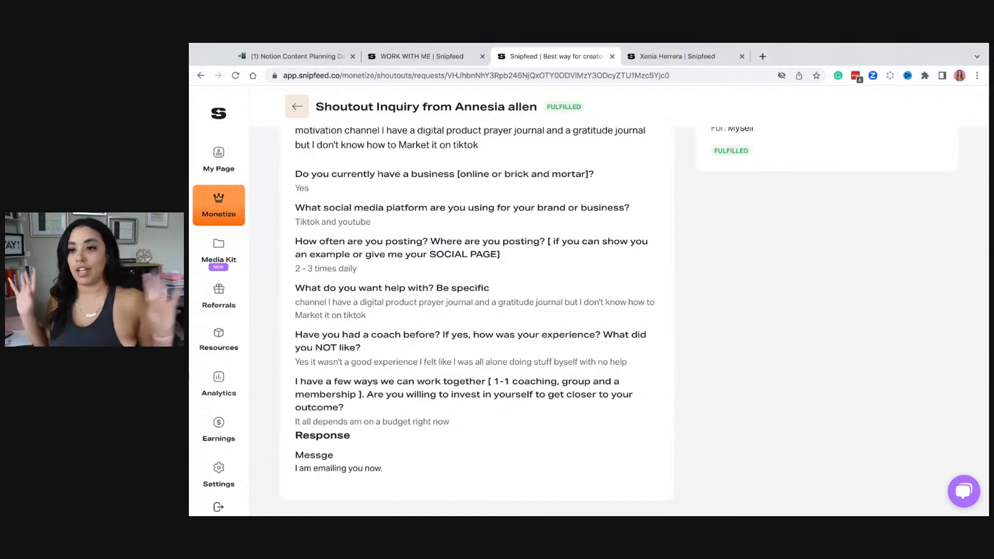
- Add a Q&A's monetizable block from the creator page's links editor
click(697, 57)
click(987, 330)
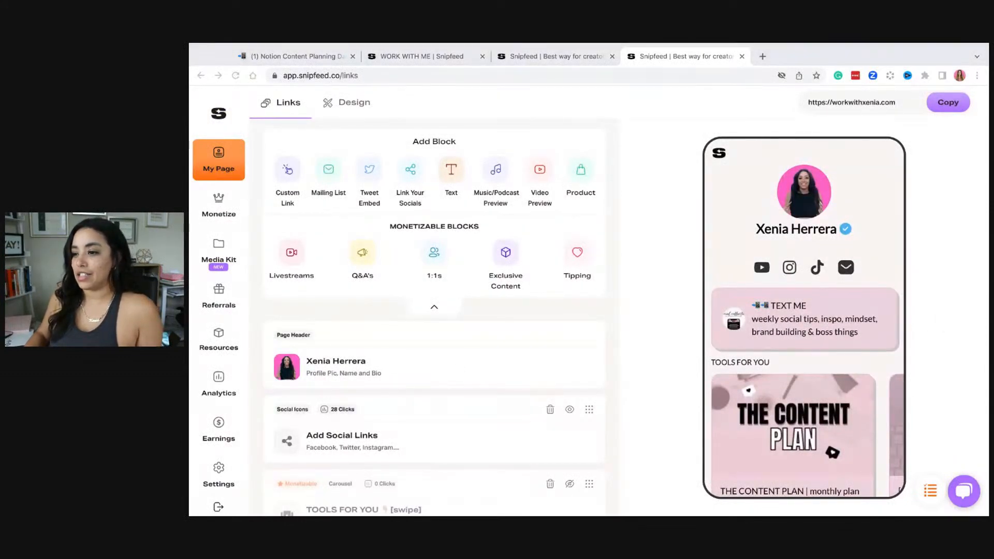
click(448, 335)
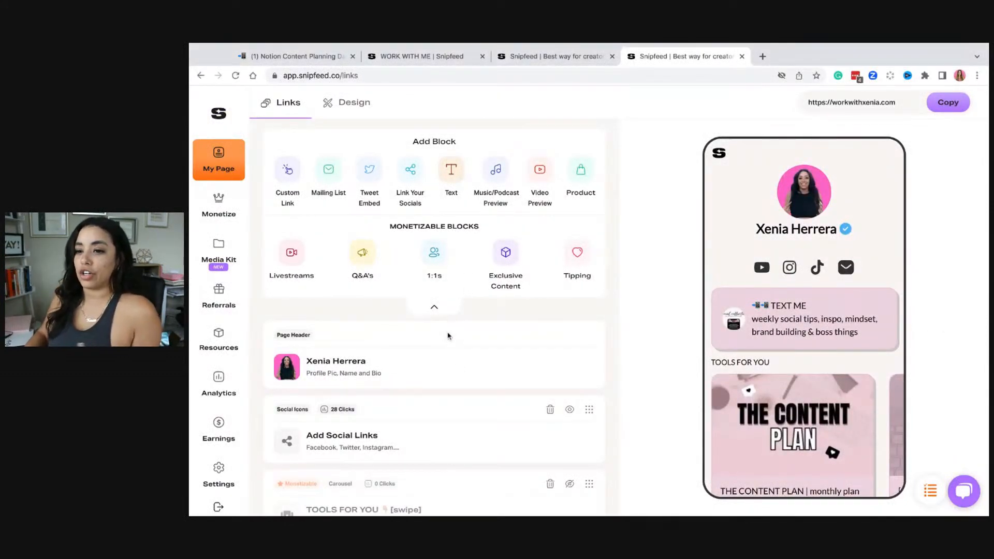
mouse_move(352, 257)
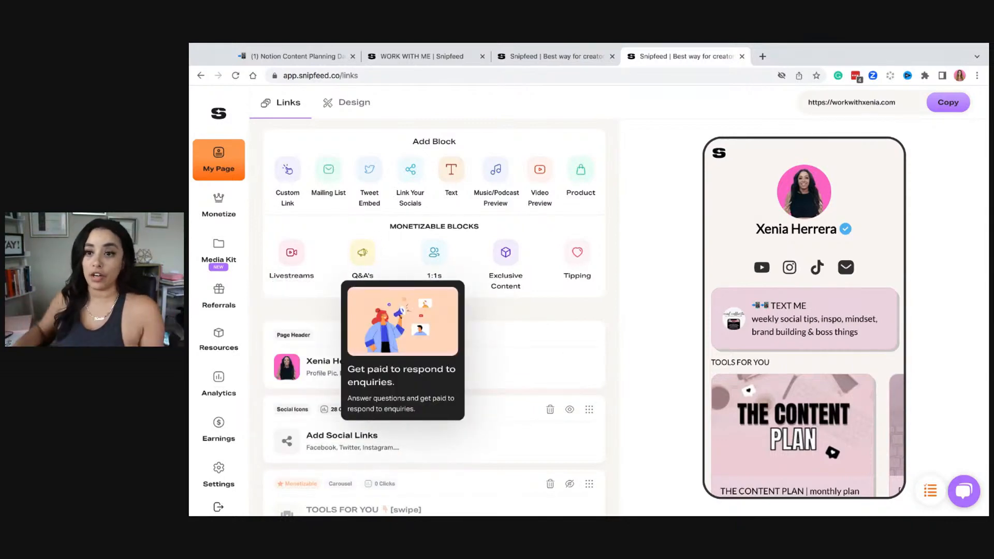
click(358, 254)
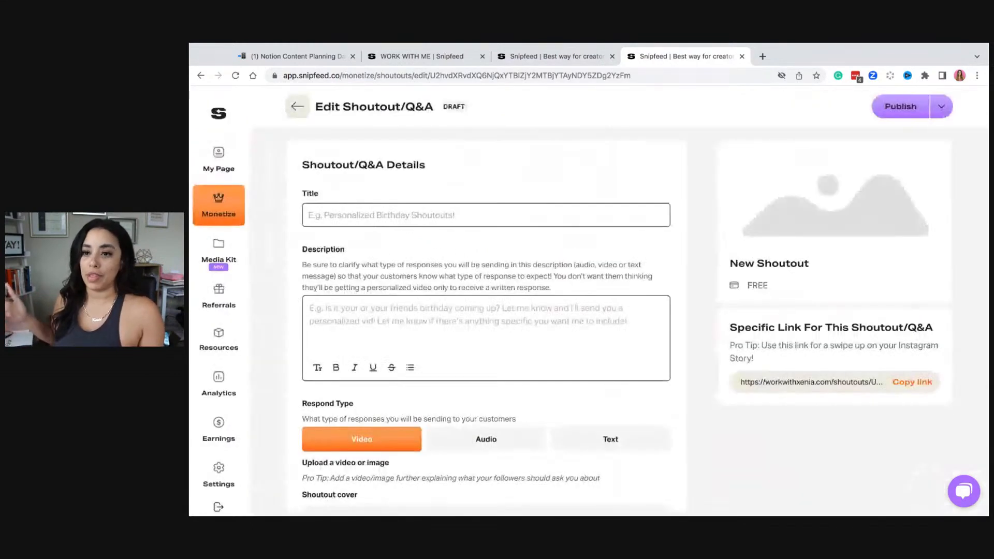
- Title the new Shoutout/Q&A "Test Form"
click(357, 219)
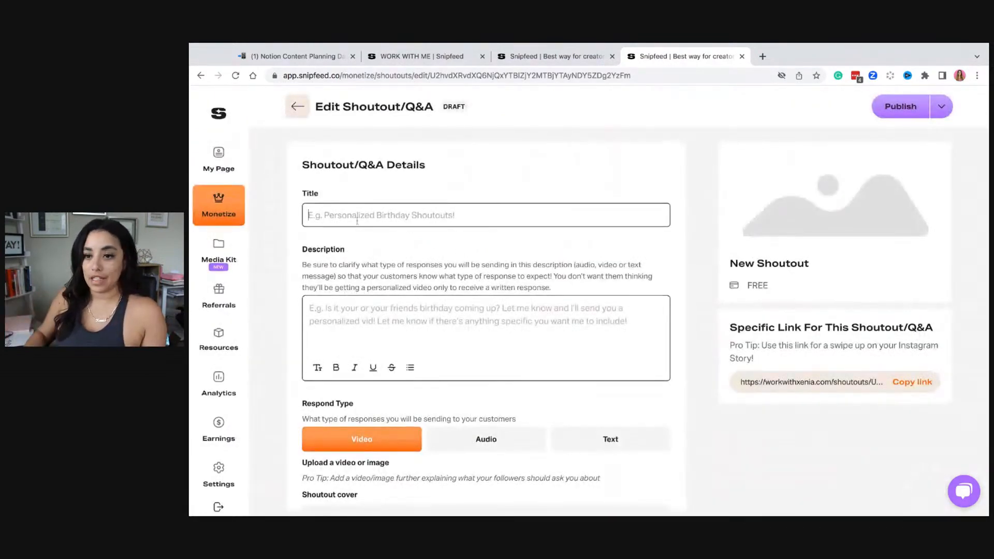
text(Test)
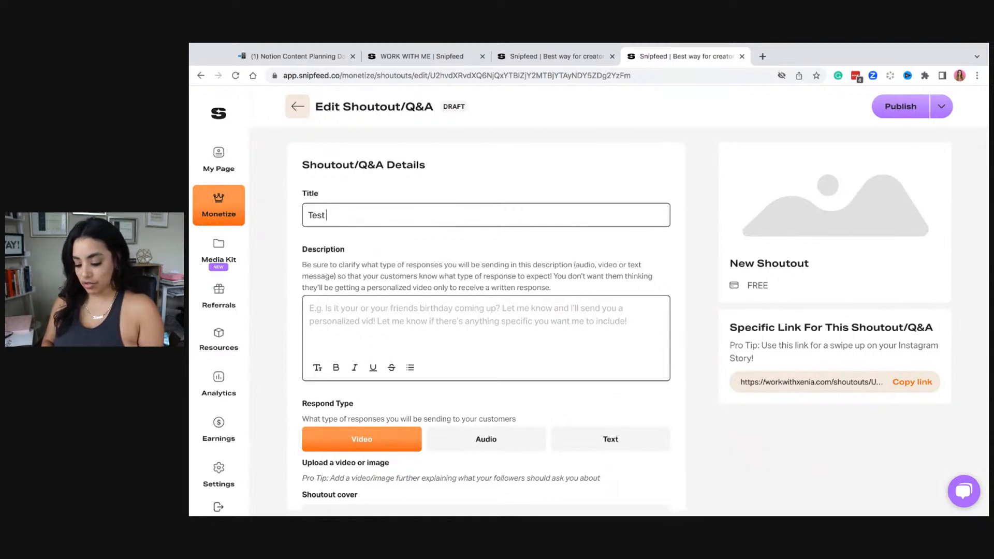
text( Form)
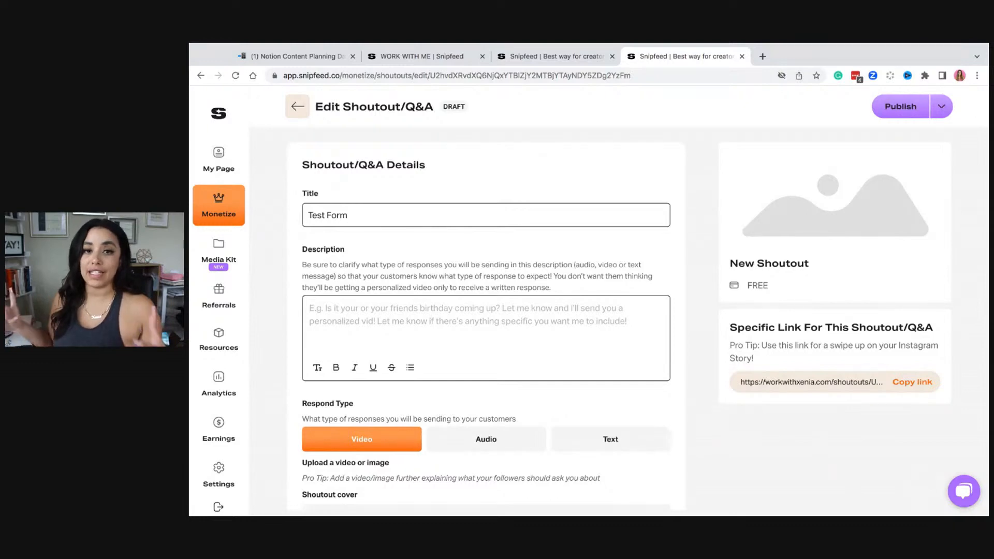
- Set the respond type of the Shoutout/Q&A to Text
scroll(342, 277, up, 5)
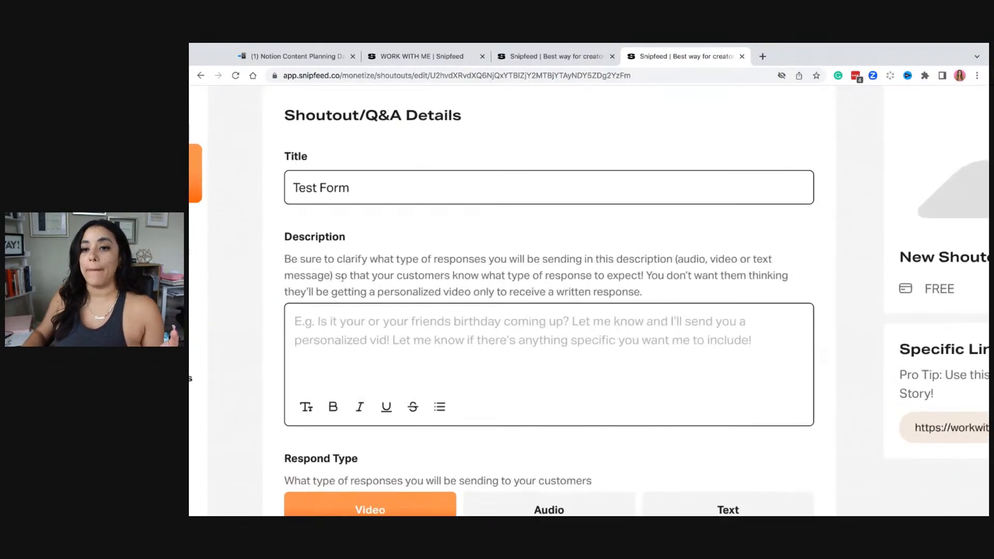
scroll(343, 278, up, 2)
scroll(342, 278, down, 5)
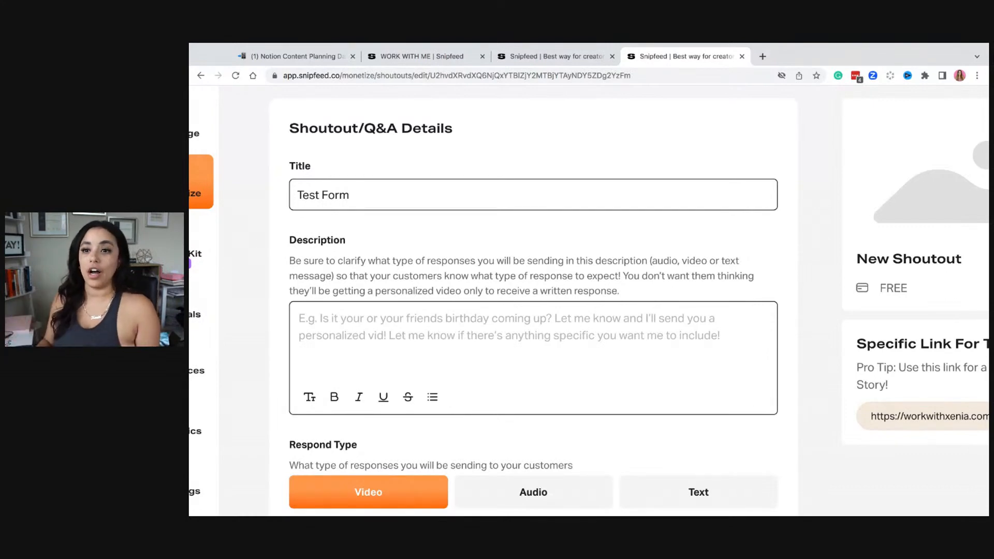
scroll(309, 201, down, 3)
scroll(438, 362, down, 2)
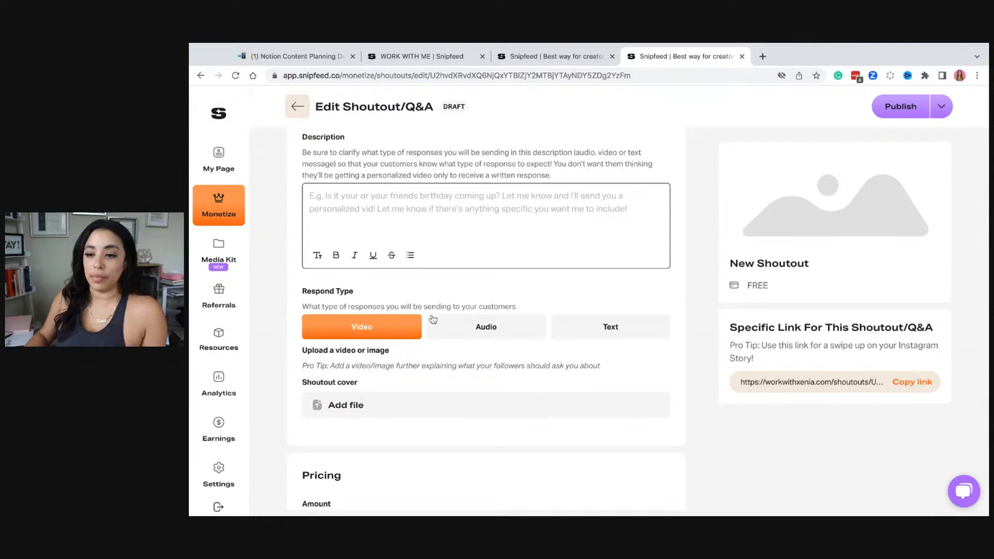
click(615, 322)
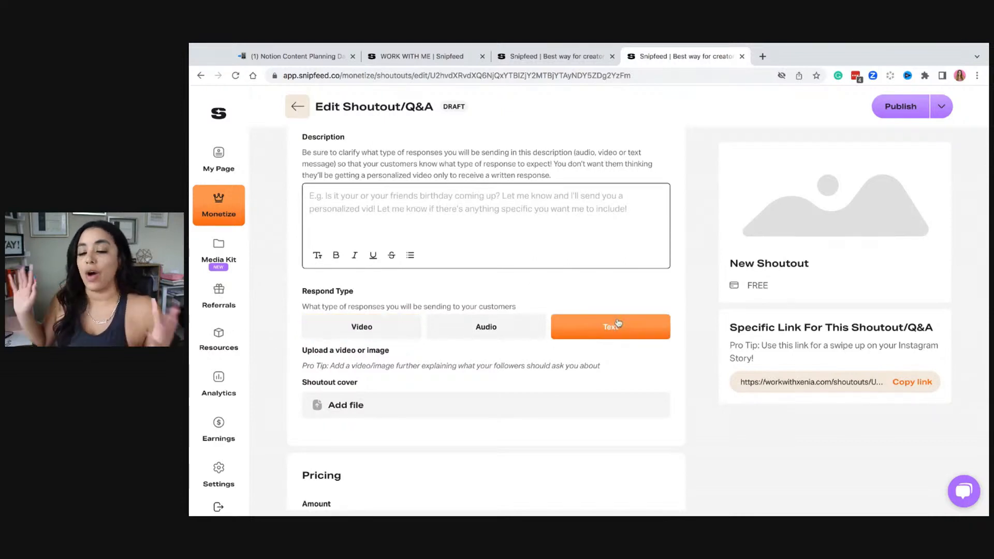
- Enter the description "this is a test." and, on a new line, "make sure you put links or information or how to get ready for the future call"
click(505, 211)
text(this)
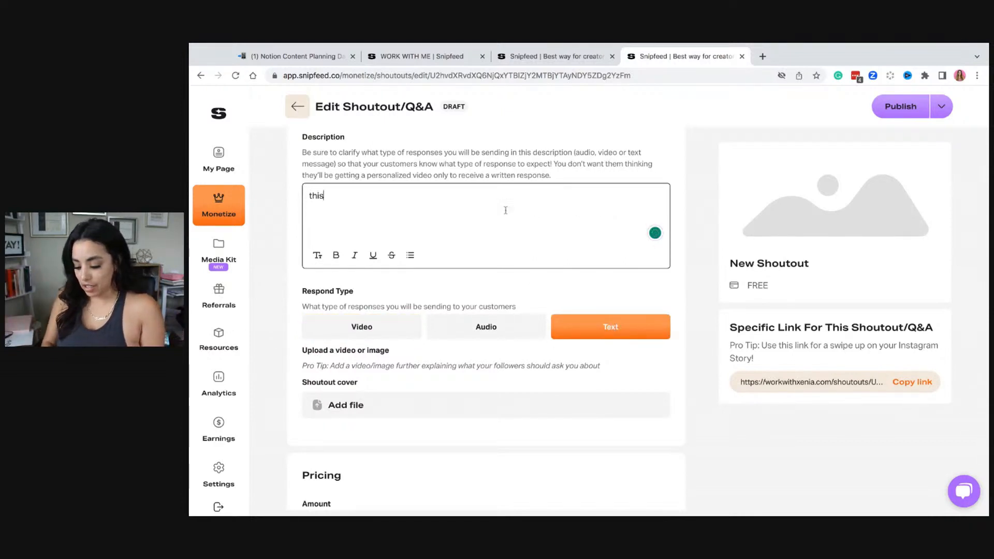
text( is a test.)
key(Return)
text(m)
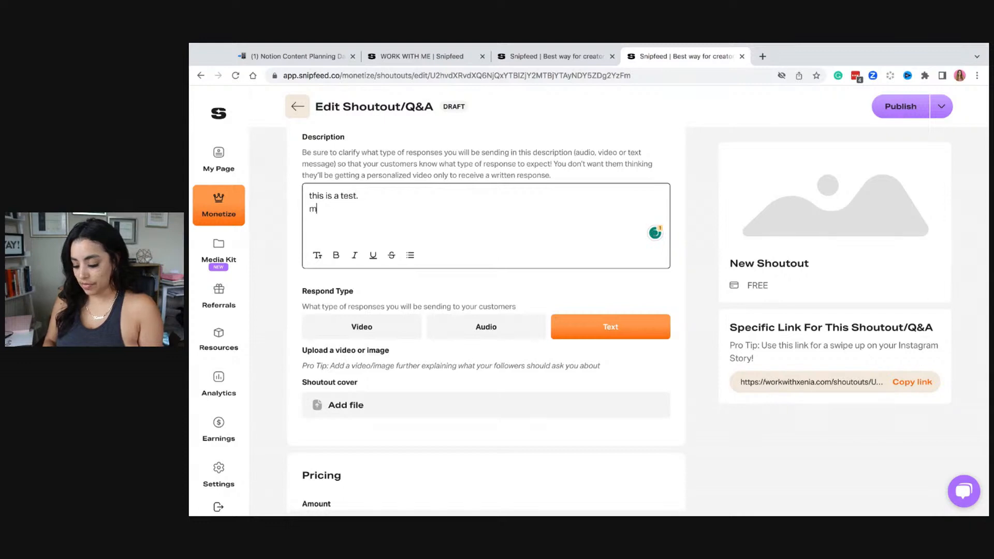
text(ake sure you)
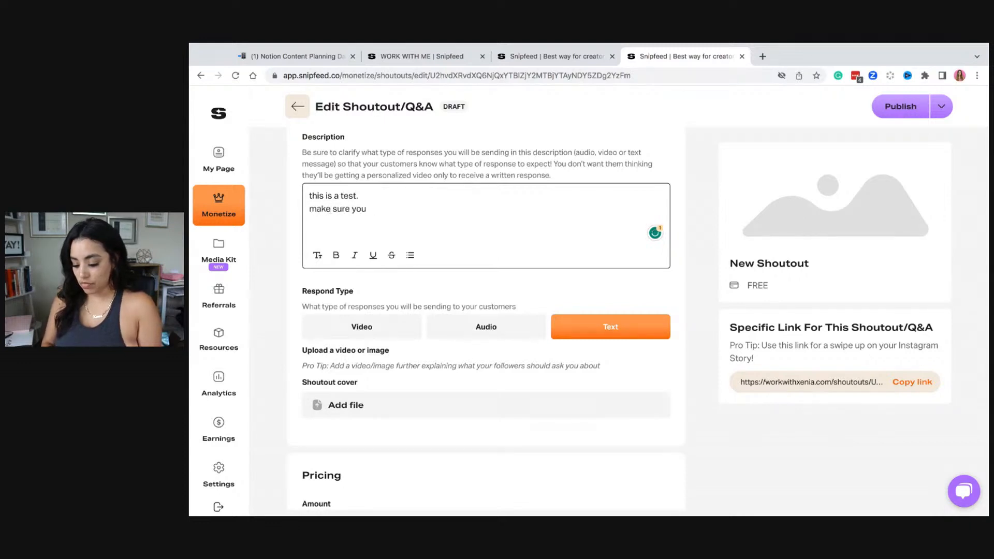
text( put links)
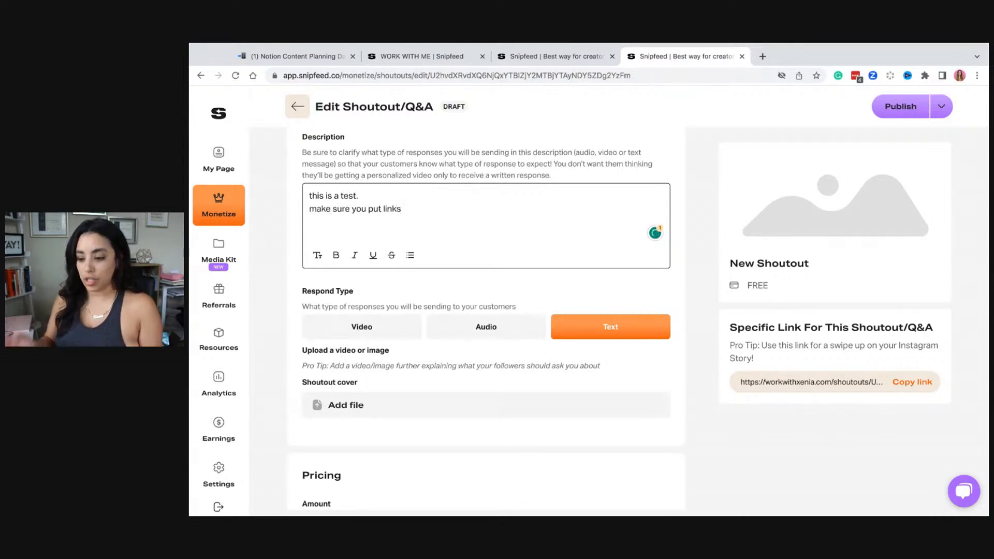
text( or in)
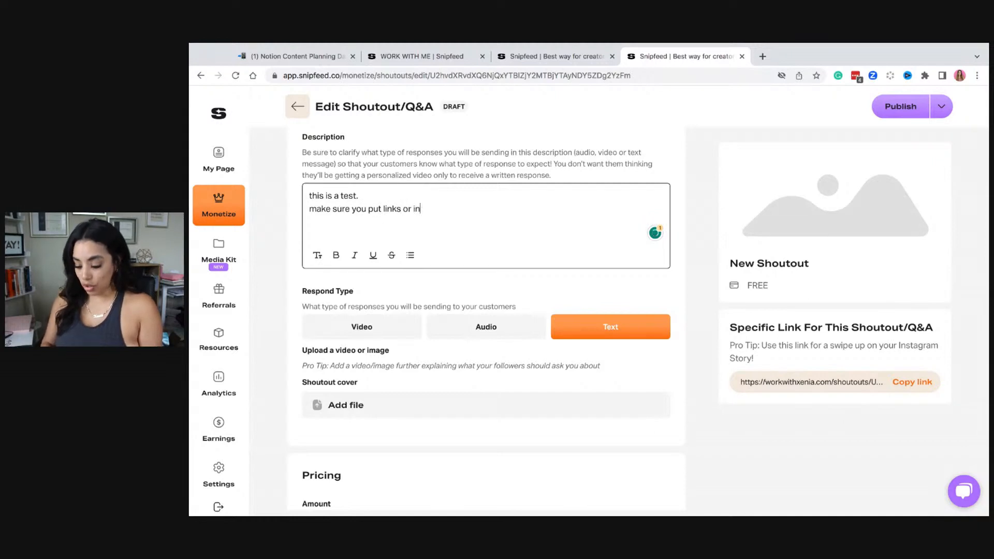
text(formation or )
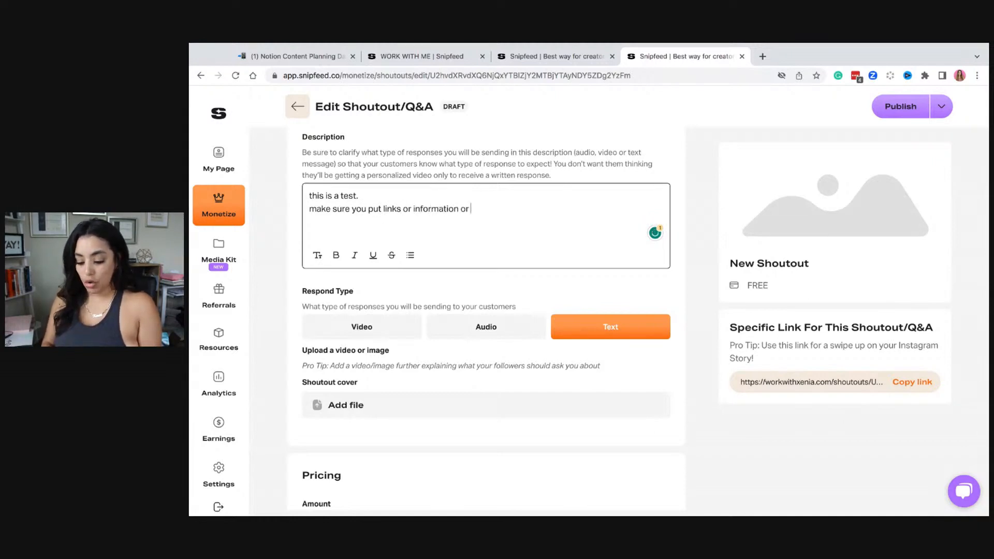
text(how to )
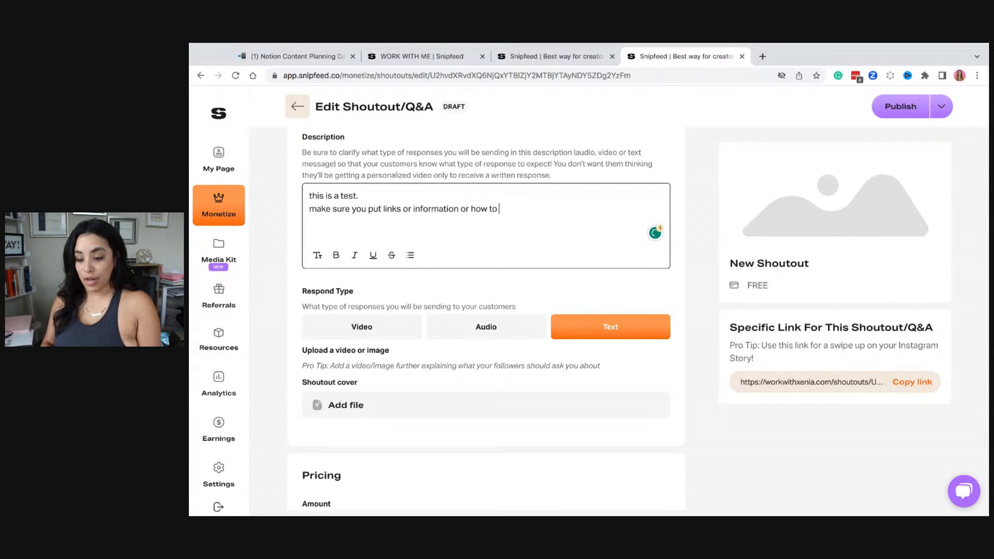
text(get rea)
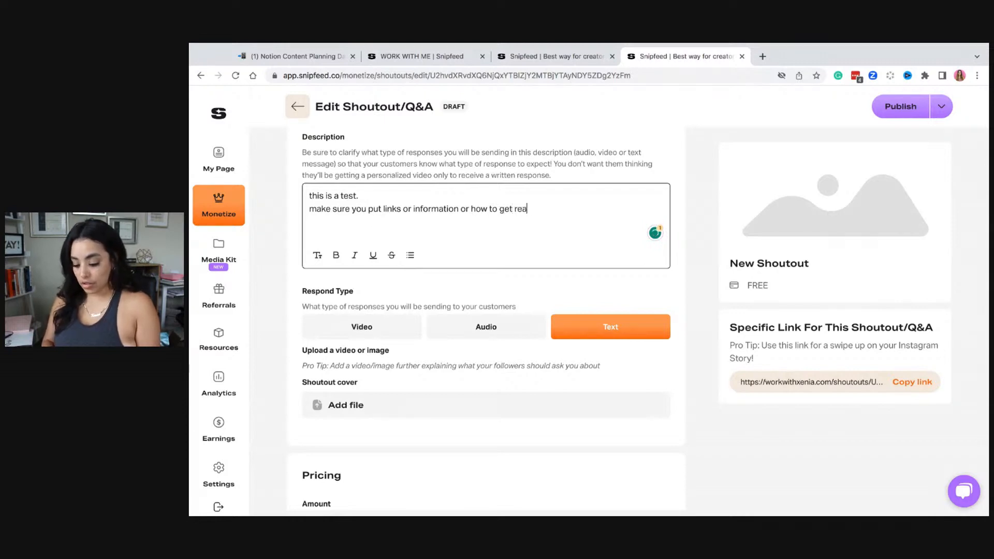
text(dy for the futu)
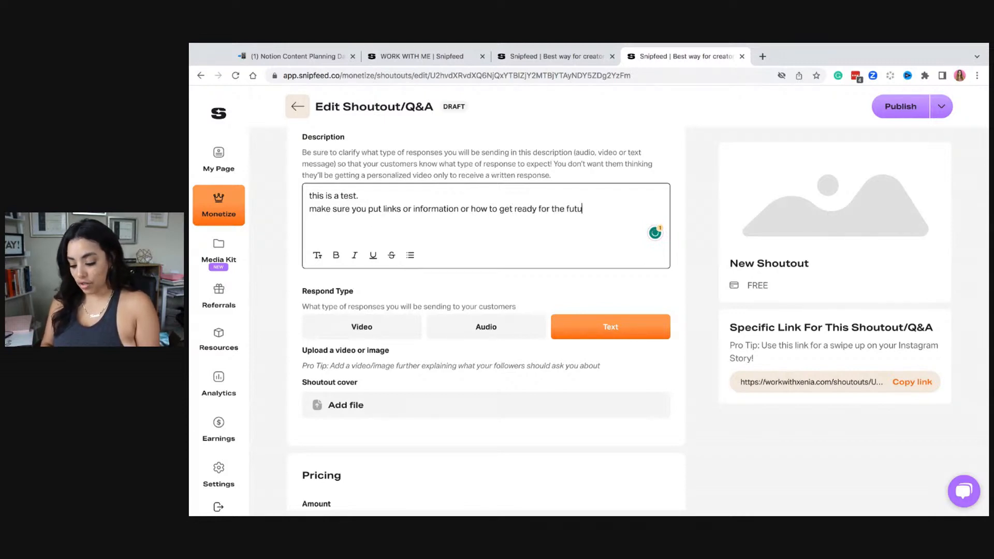
text(re call)
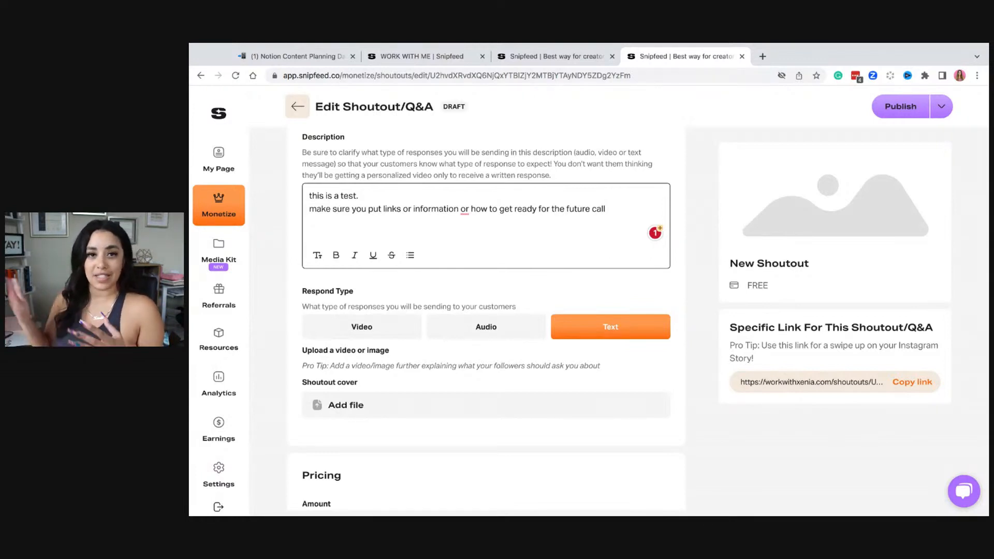
- Upload an image file as the Shoutout cover and save its default crop
scroll(350, 265, down, 3)
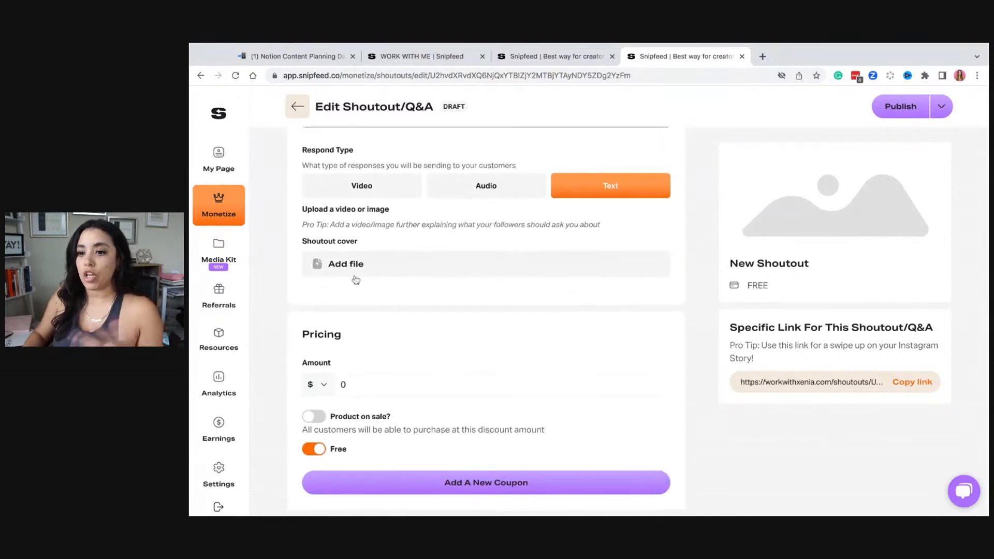
click(350, 265)
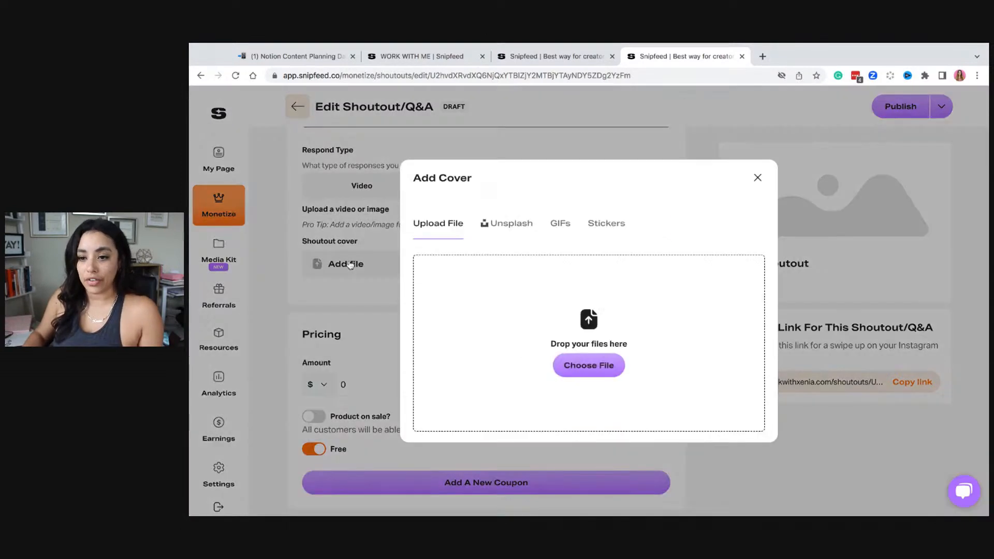
click(593, 369)
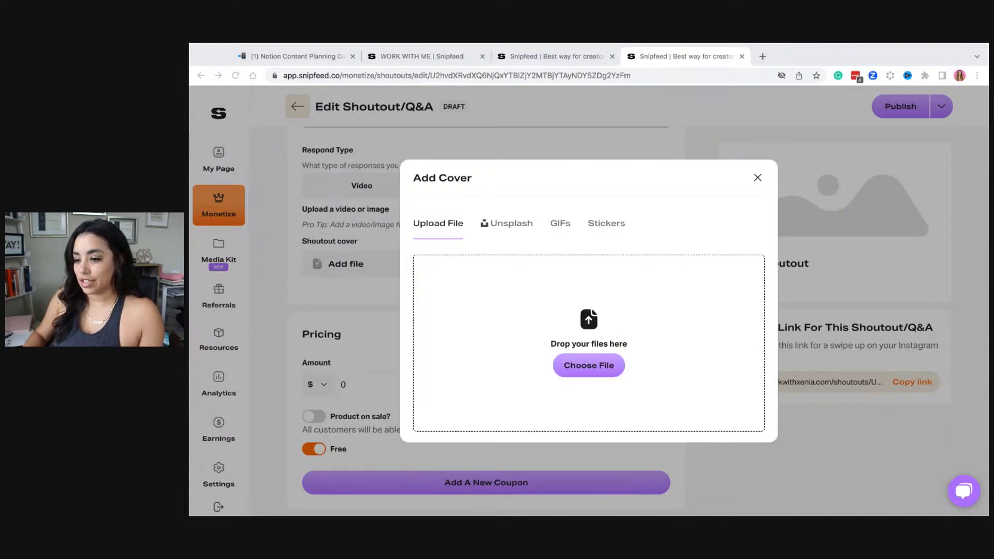
click(770, 459)
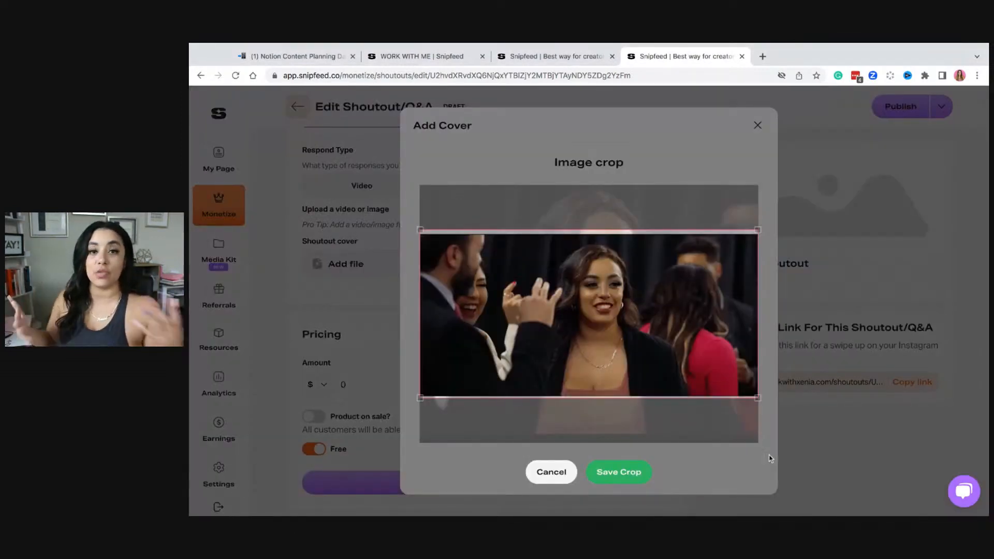
click(612, 473)
scroll(650, 301, up, 2)
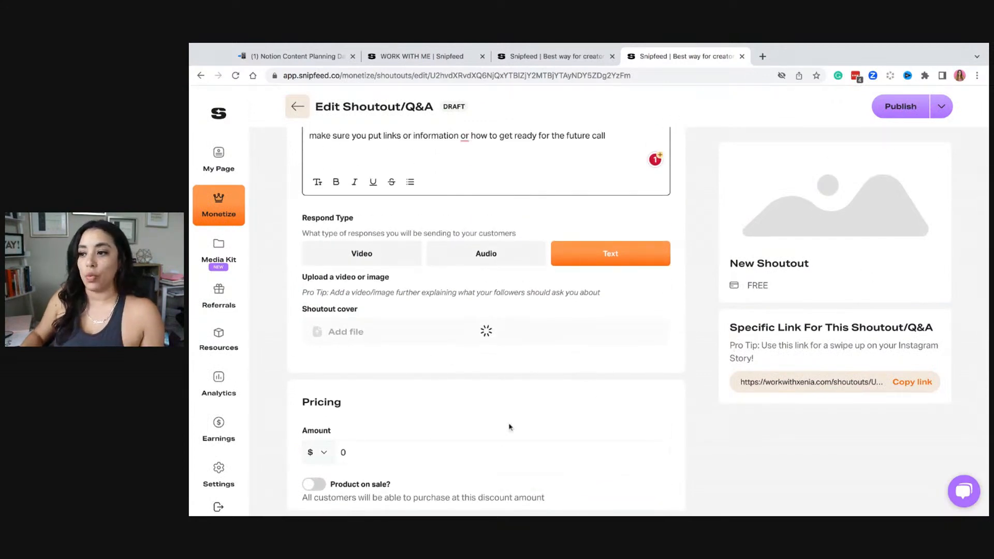
- Insert the Customer Name placeholder in the custom confirmation email message and write "hi than you so much for orering" before it
scroll(508, 425, down, 4)
scroll(388, 401, down, 2)
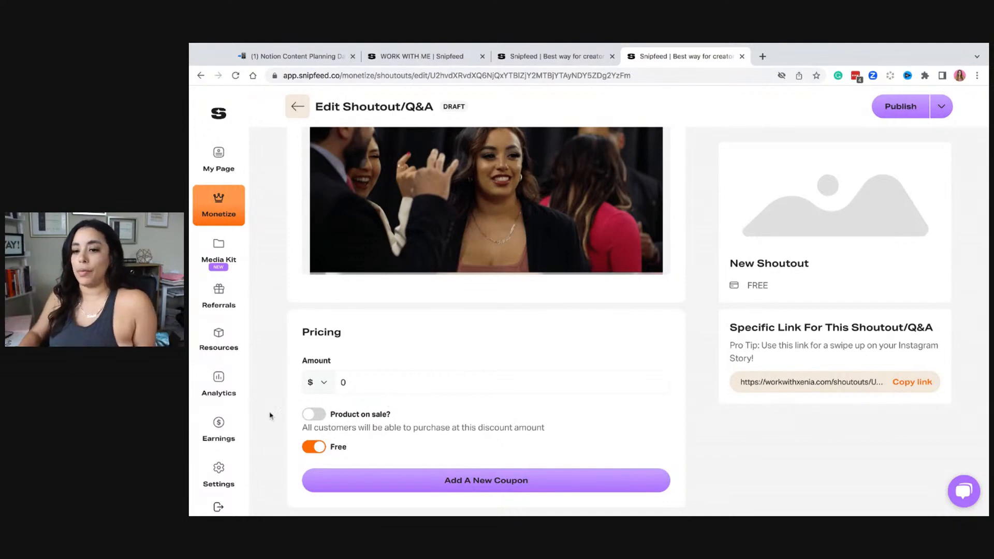
scroll(358, 384, down, 2)
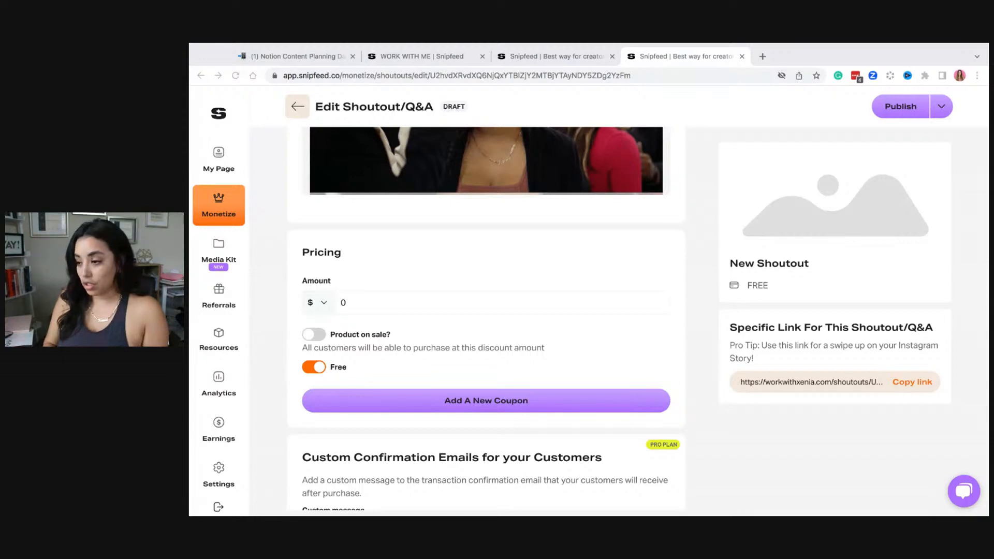
scroll(486, 324, down, 6)
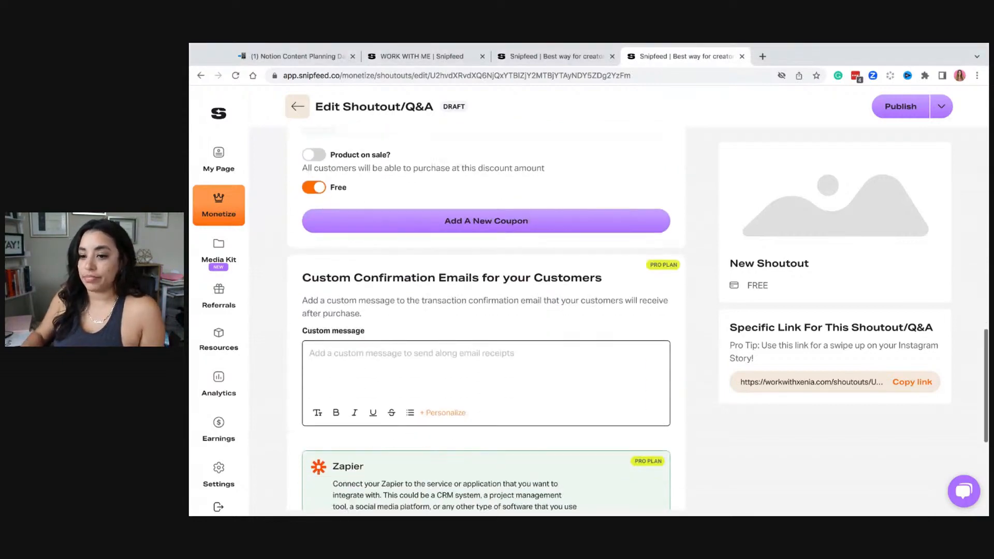
scroll(486, 321, up, 3)
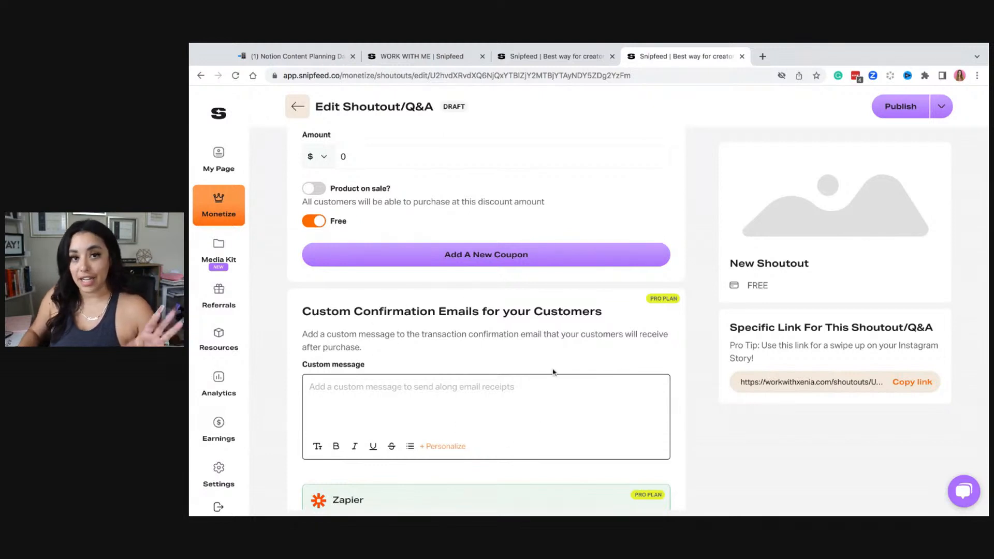
scroll(553, 372, down, 1)
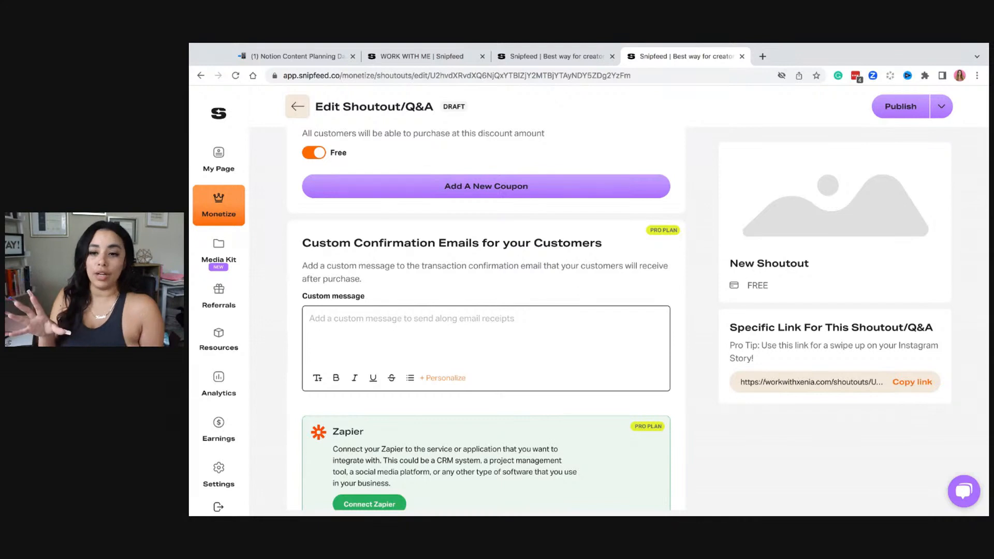
click(309, 318)
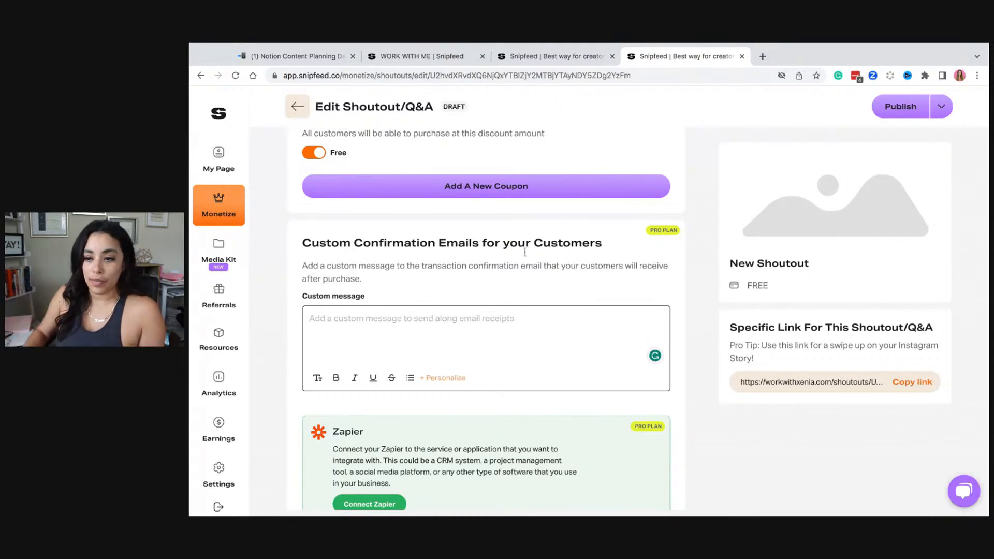
click(451, 382)
click(442, 310)
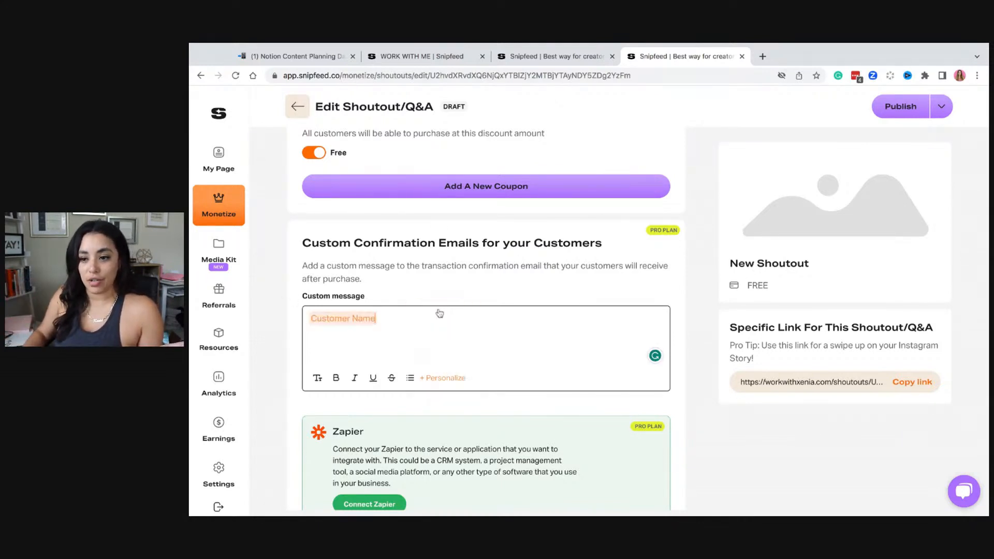
text(hi than)
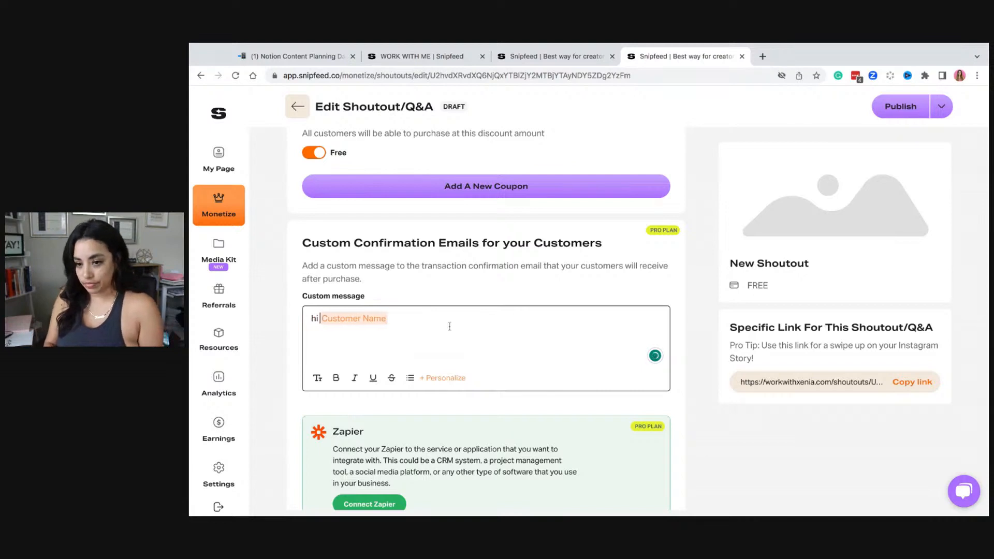
text( you so much for or)
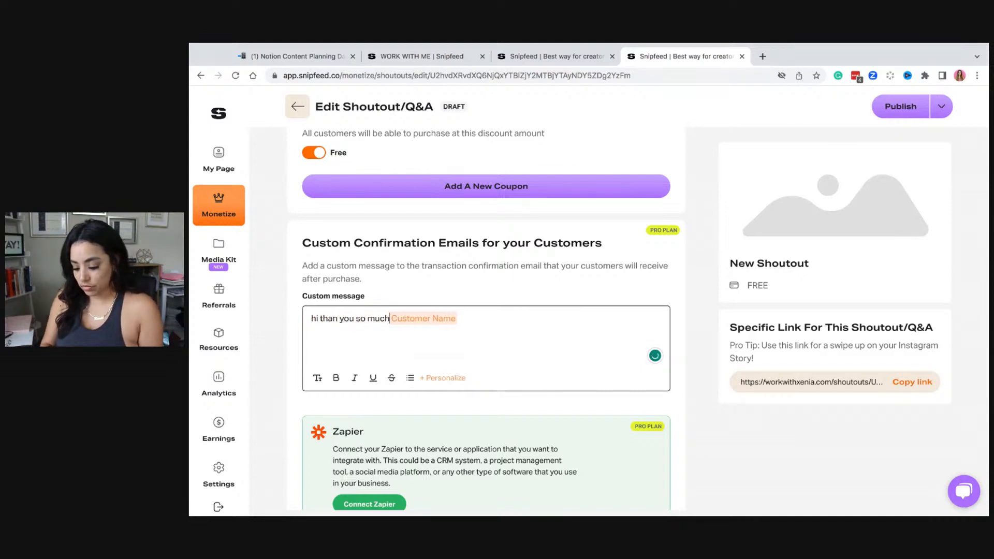
text(ering)
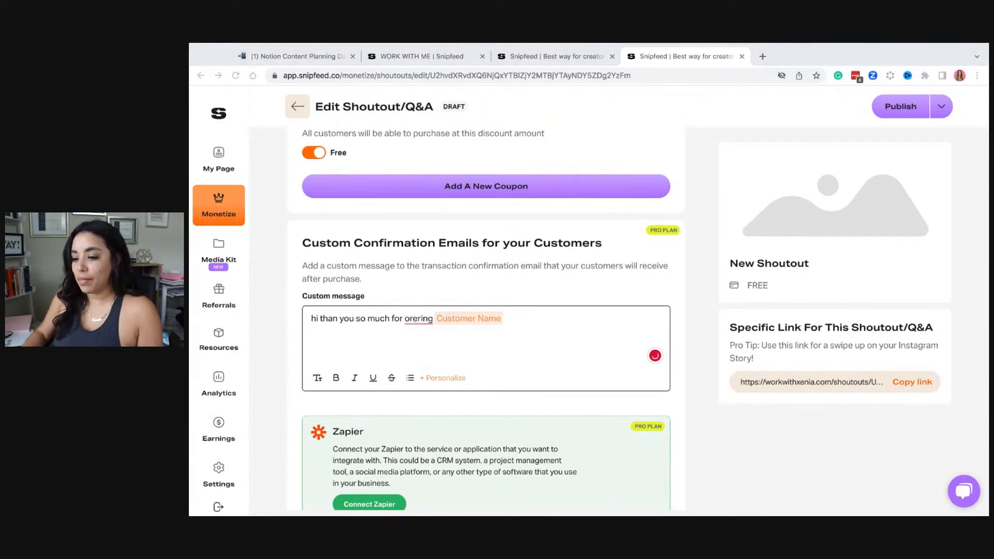
- Apply spelling suggestions in the custom message, replacing "orering" with "ordering" and "than" with "then"
click(408, 344)
mouse_move(419, 319)
click(414, 336)
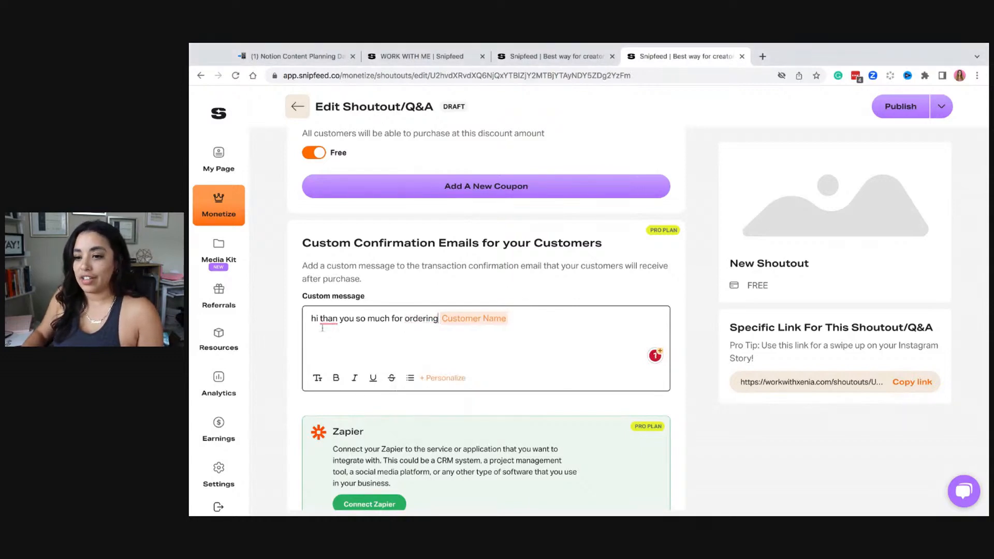
mouse_move(324, 323)
click(331, 347)
- Add the custom question "how did you hear about me" with a one line answer set as required
scroll(398, 386, down, 3)
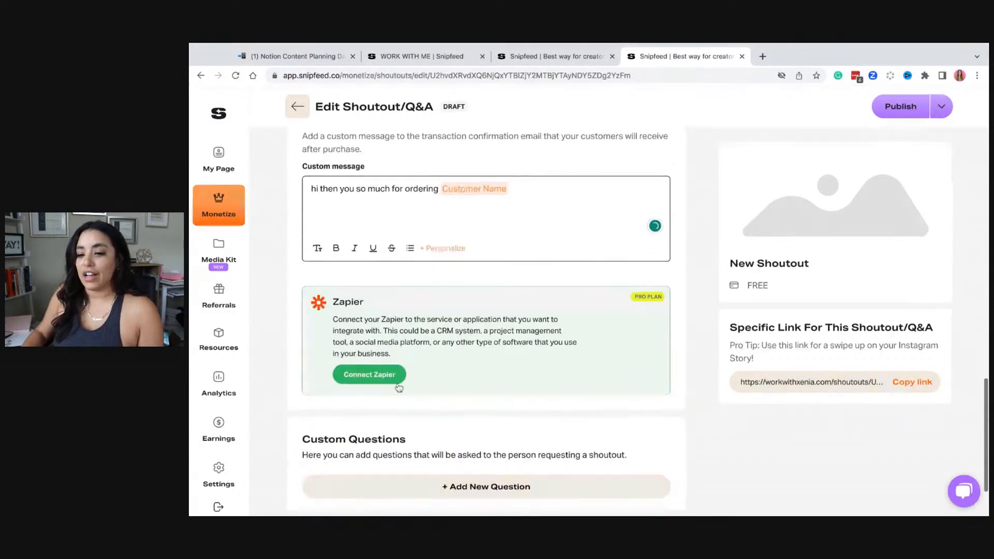
scroll(398, 388, down, 1)
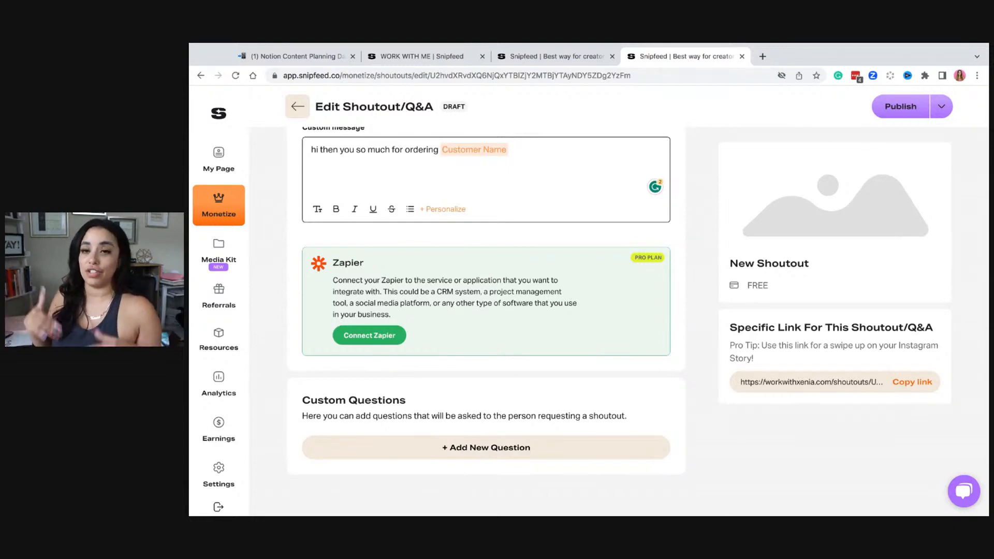
scroll(655, 298, down, 1)
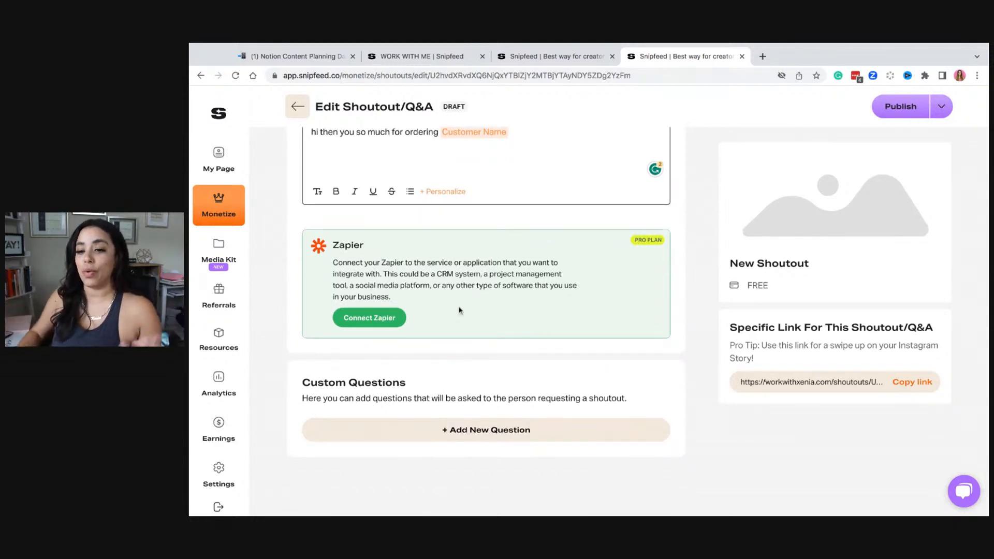
click(498, 439)
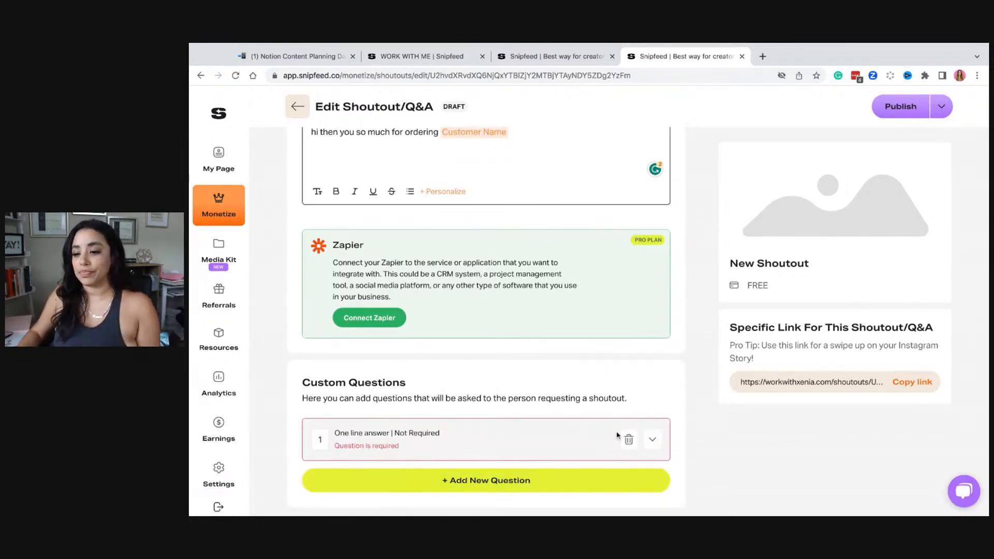
scroll(445, 441, down, 5)
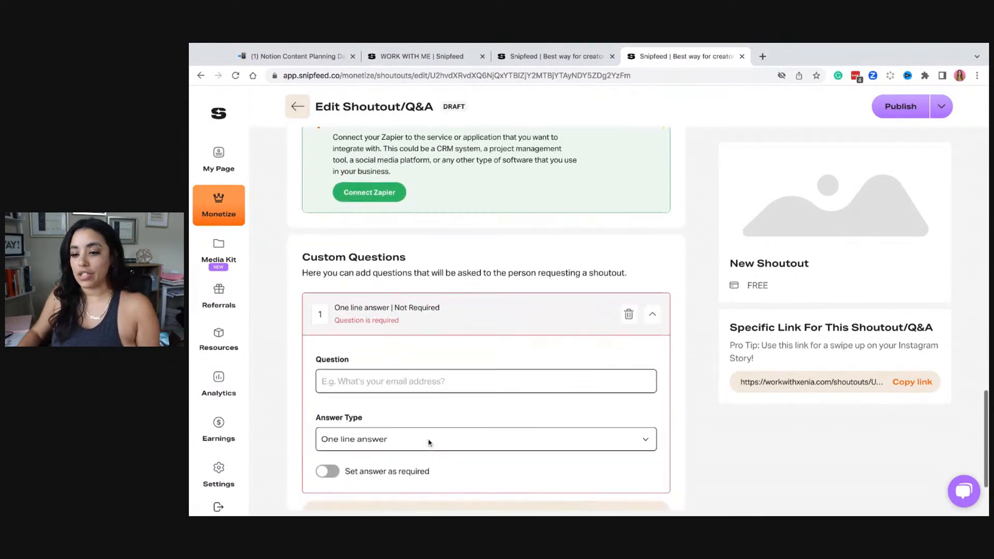
click(367, 373)
text(h)
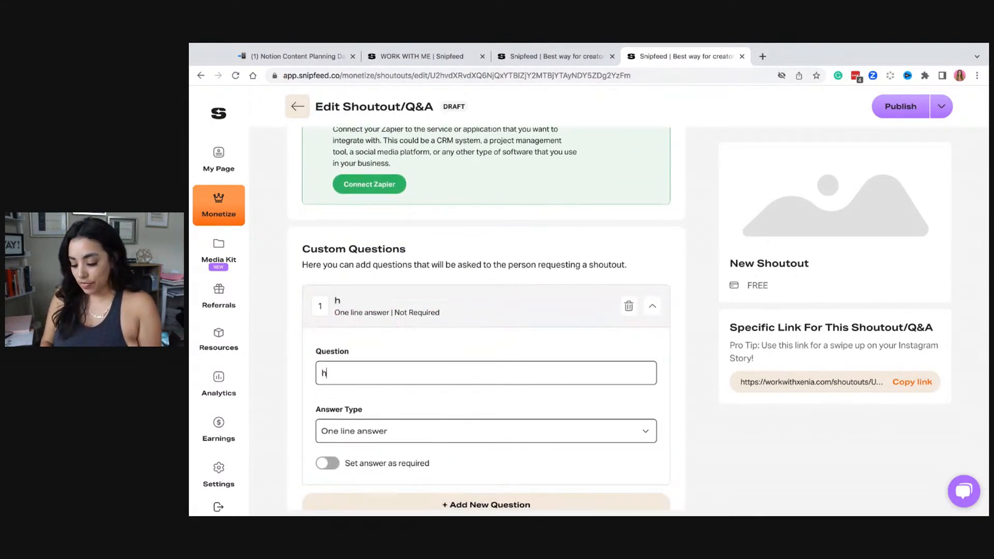
text(ow did you hear about me)
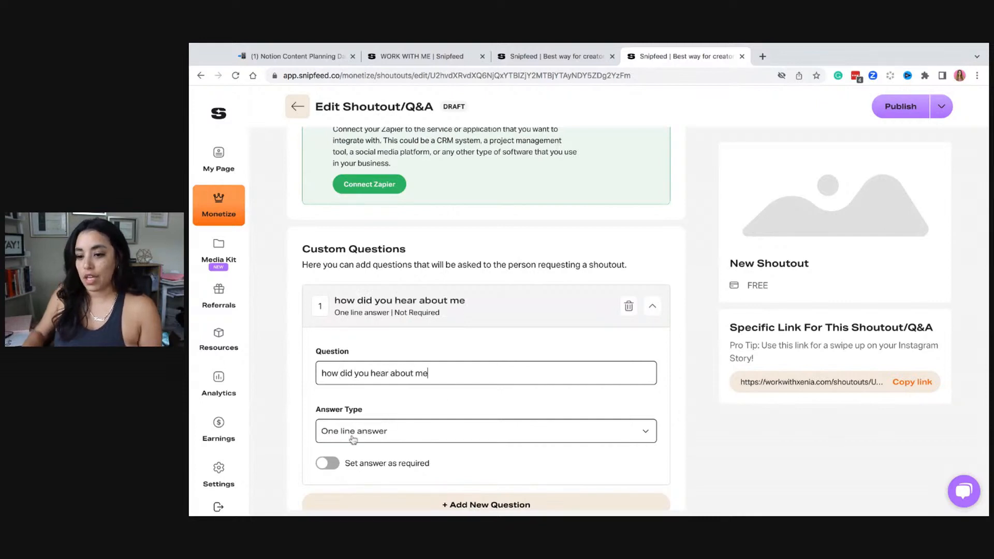
scroll(350, 438, down, 3)
click(327, 389)
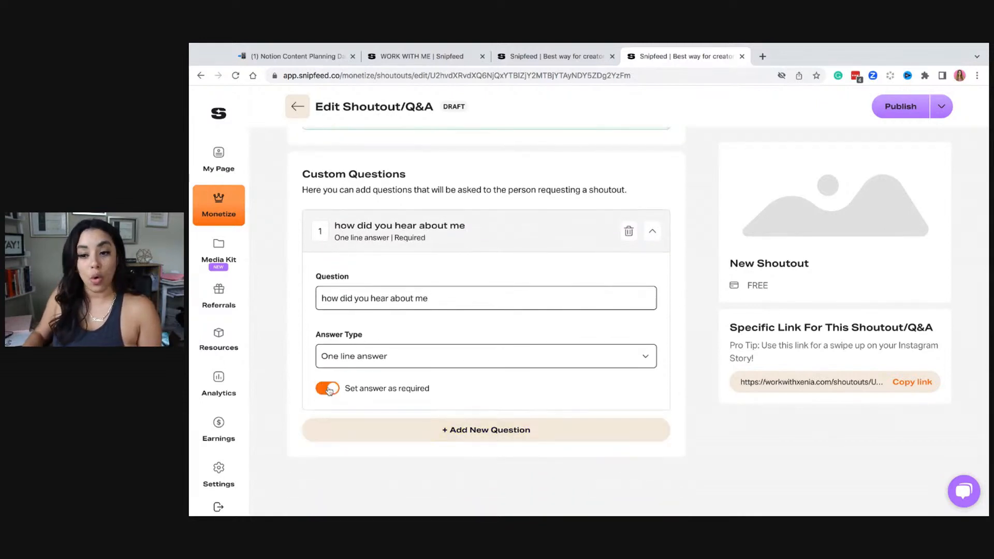
- Add a second custom question, "what do you want to cover?", with a one line answer set as required
click(483, 449)
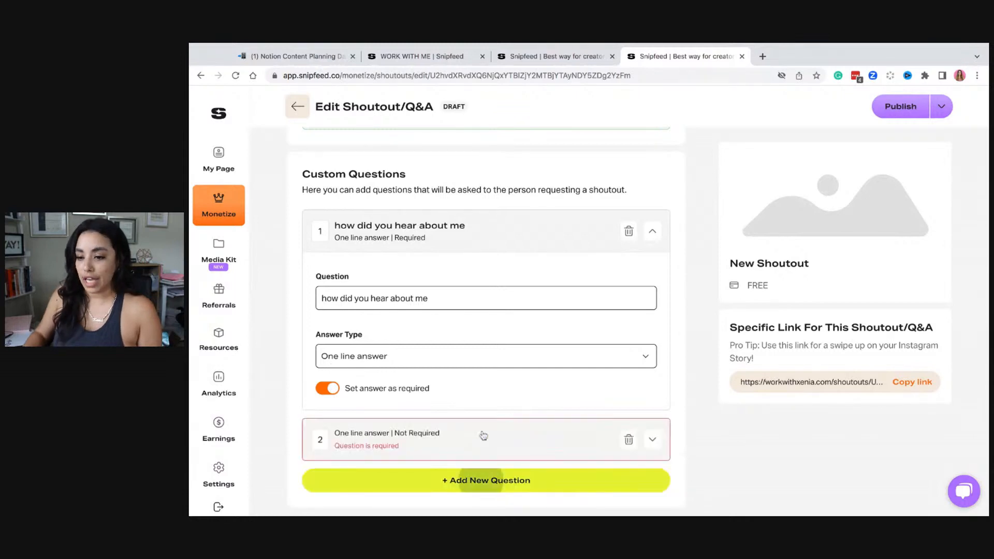
click(653, 392)
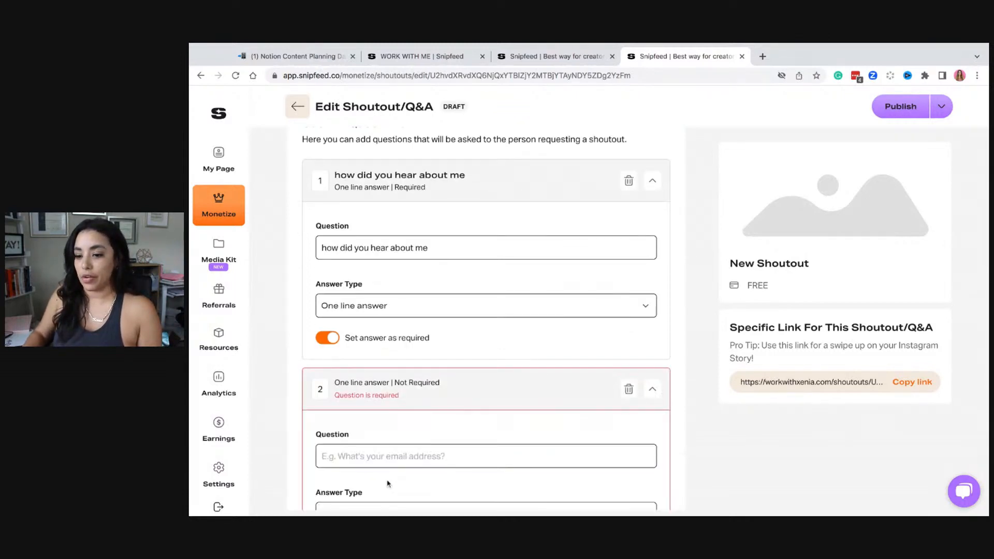
click(385, 458)
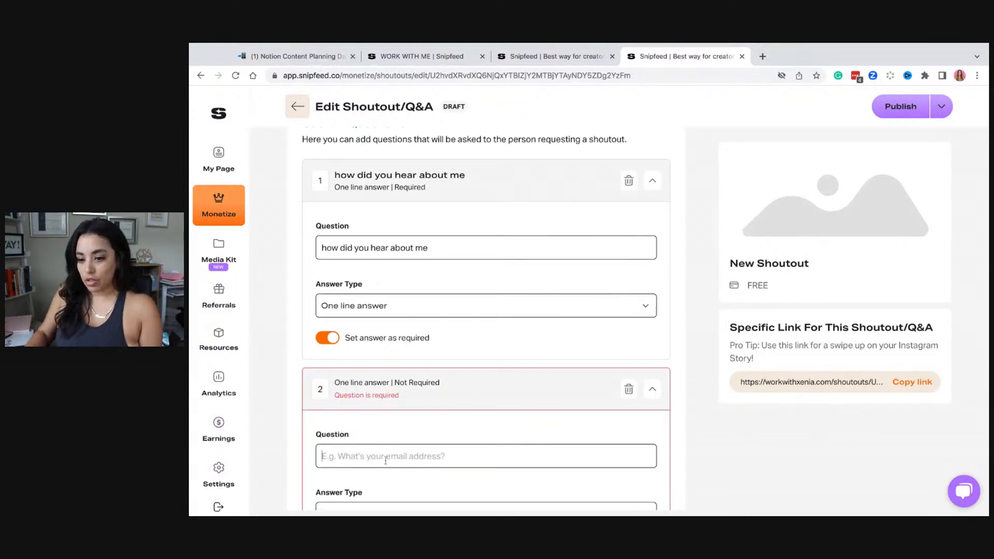
text(what do you)
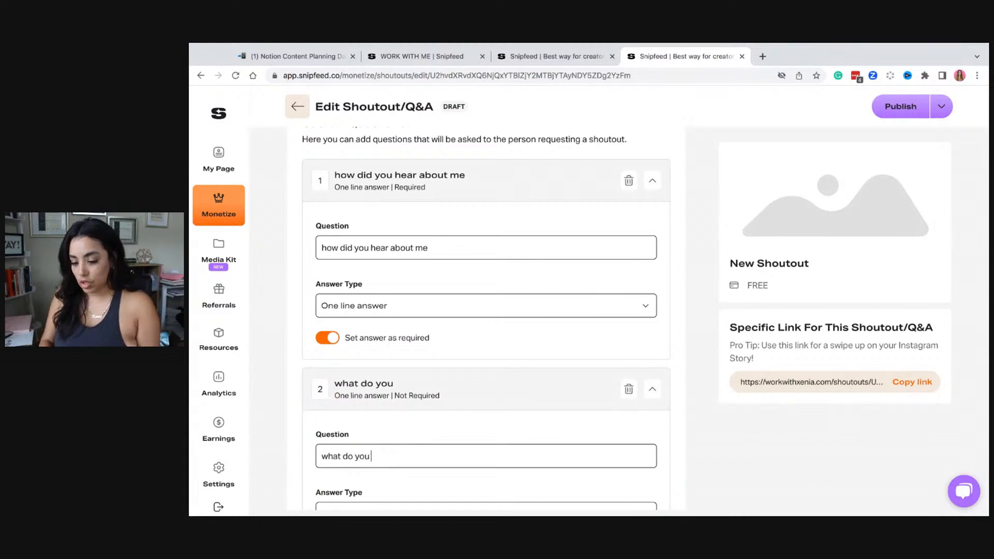
text( want to cover?)
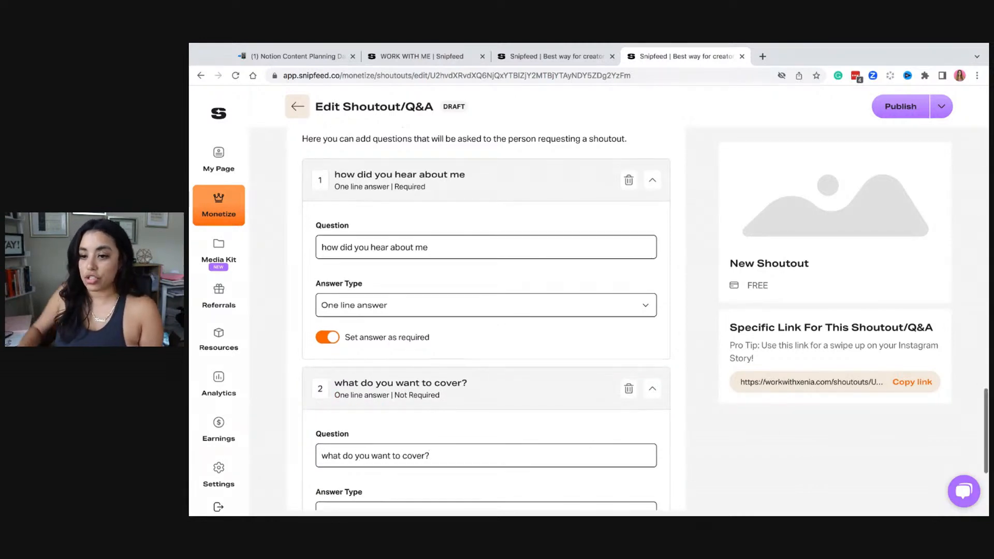
scroll(382, 448, down, 3)
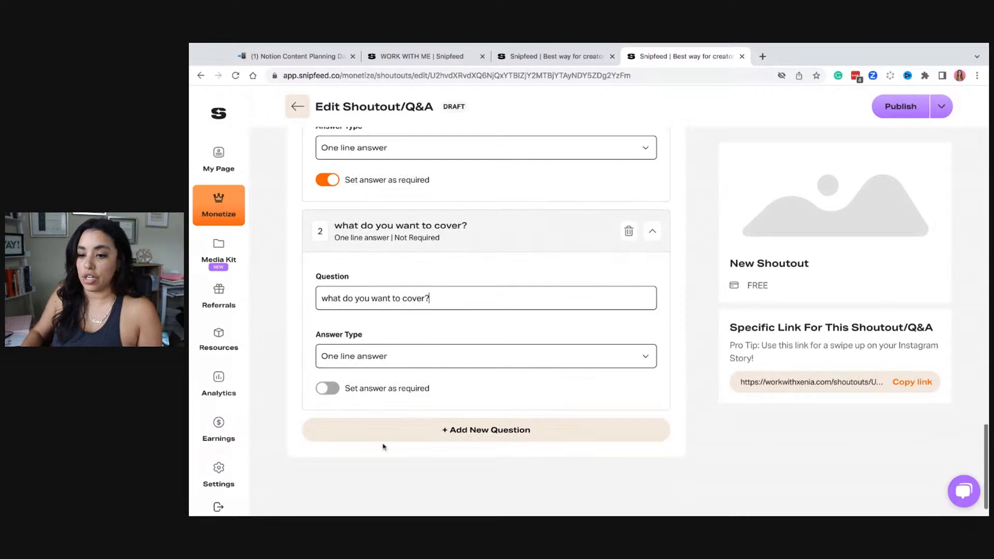
click(326, 391)
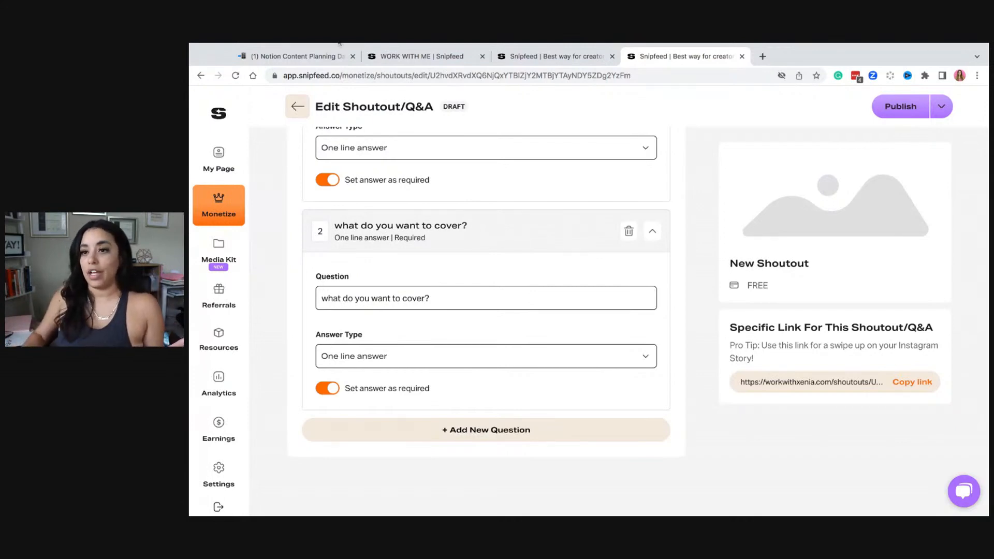
- Switch to the published WORK WITH ME form and review its intake questions as an example
click(432, 56)
scroll(684, 279, down, 8)
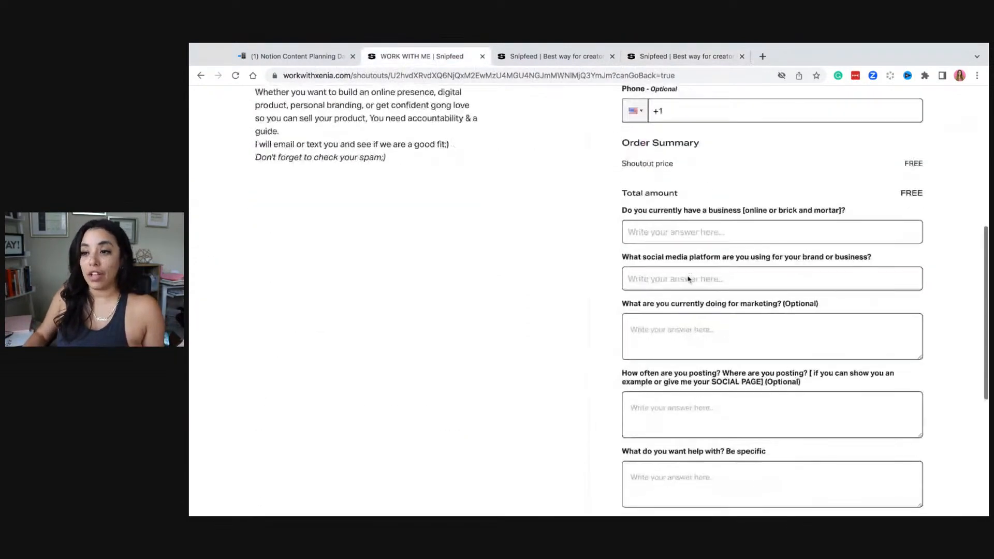
scroll(688, 274, down, 1)
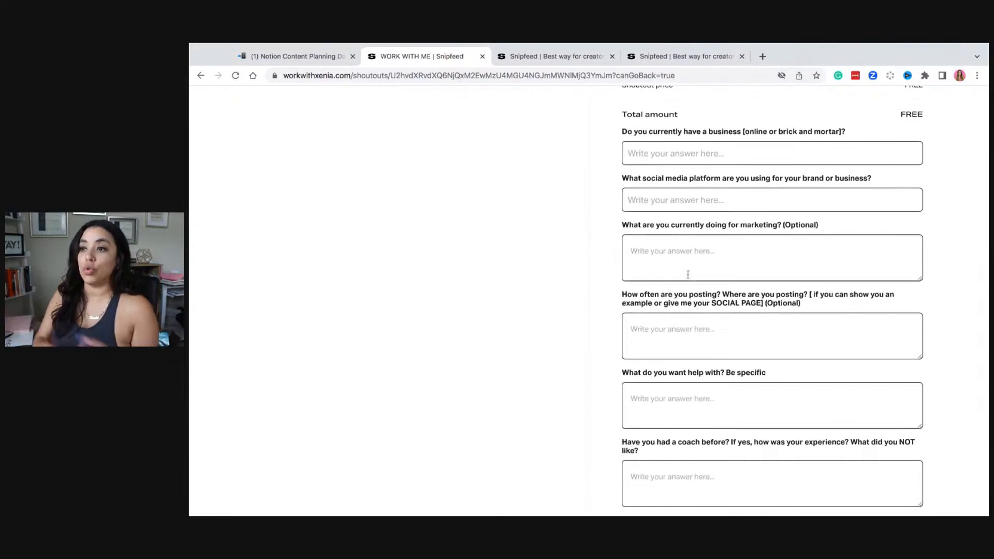
scroll(771, 300, down, 2)
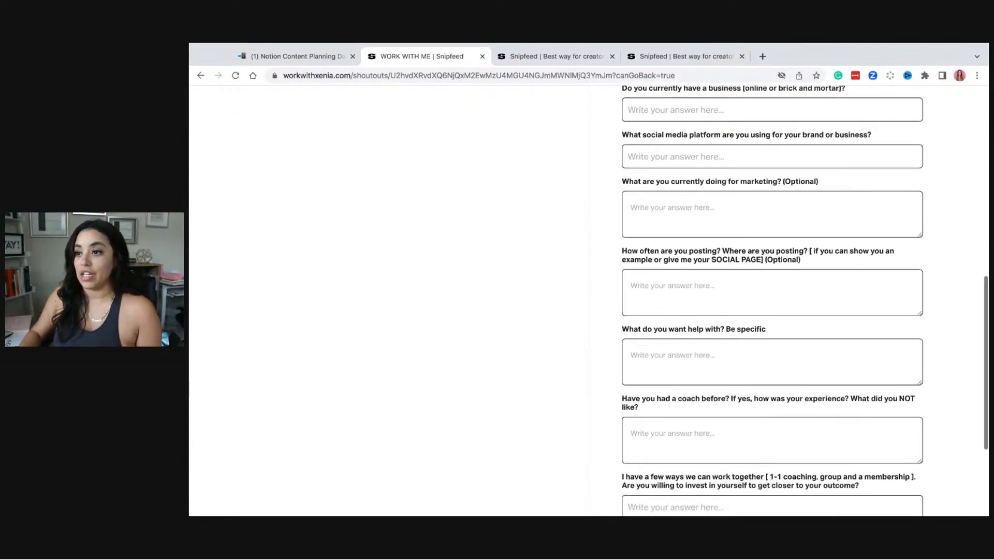
scroll(804, 300, down, 2)
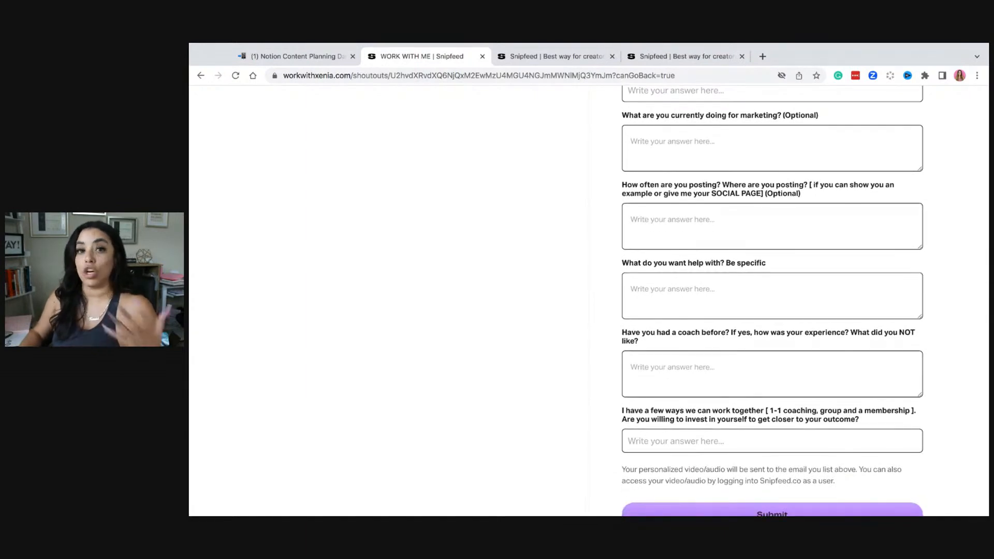
- Return from the example WORK WITH ME form to the Shoutout/Q&A draft and publish it
scroll(771, 300, down, 2)
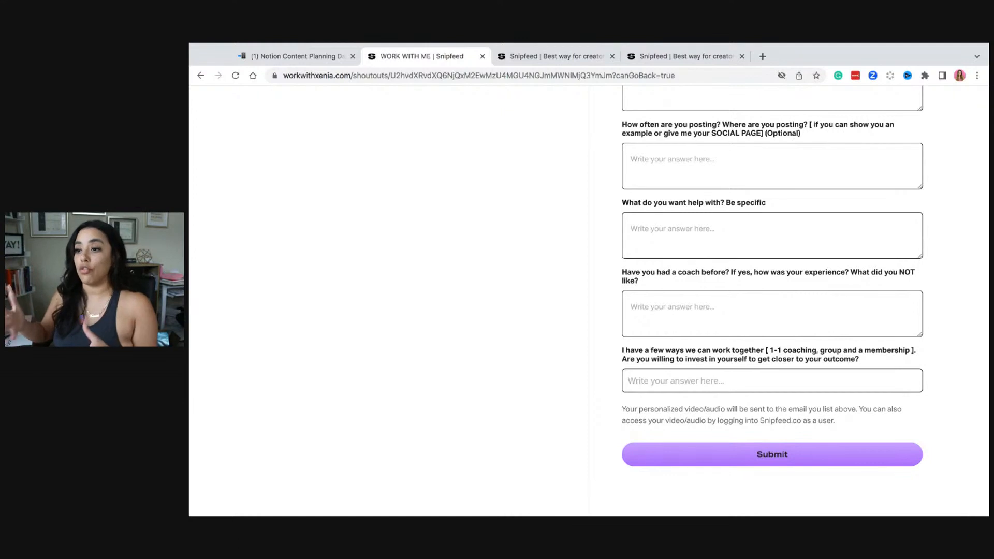
scroll(771, 301, down, 1)
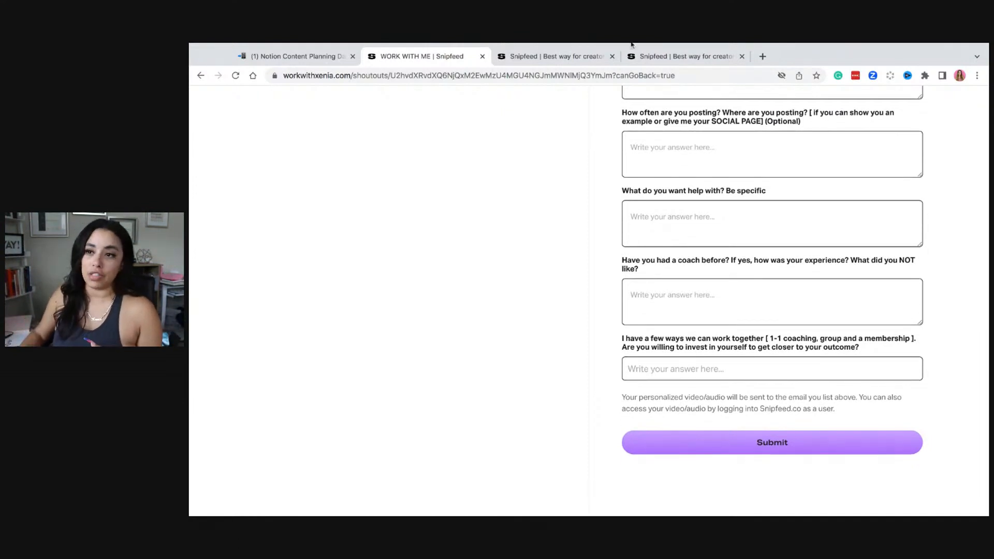
click(561, 55)
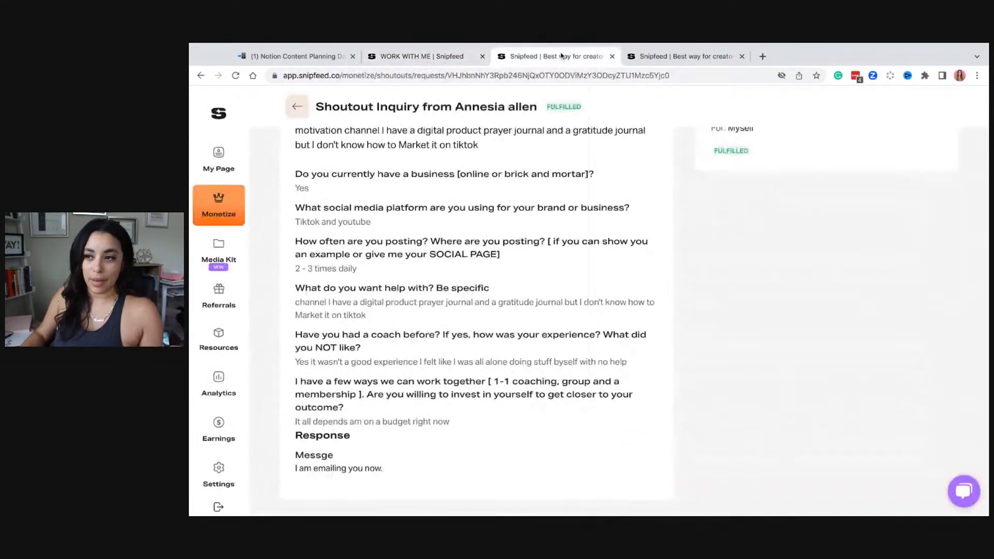
click(706, 58)
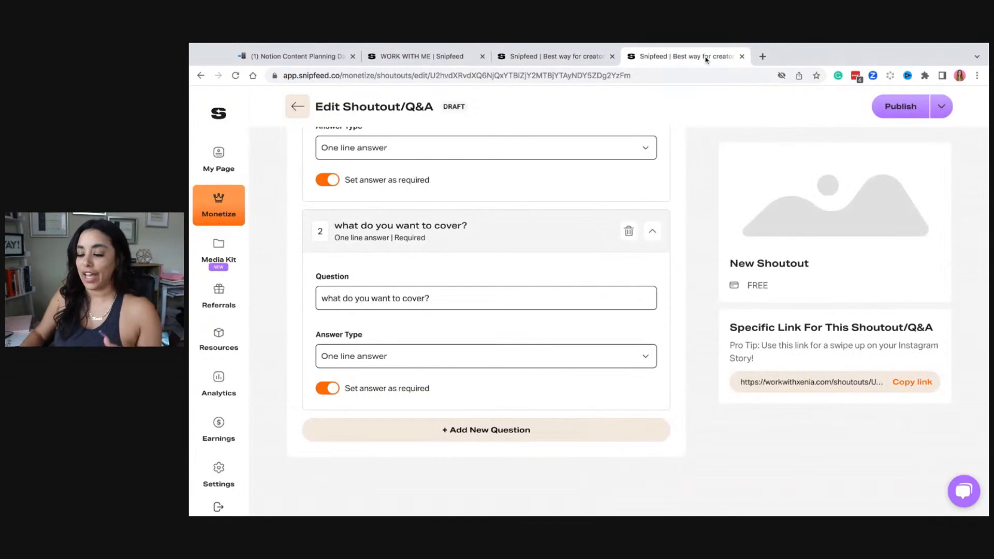
scroll(616, 326, up, 10)
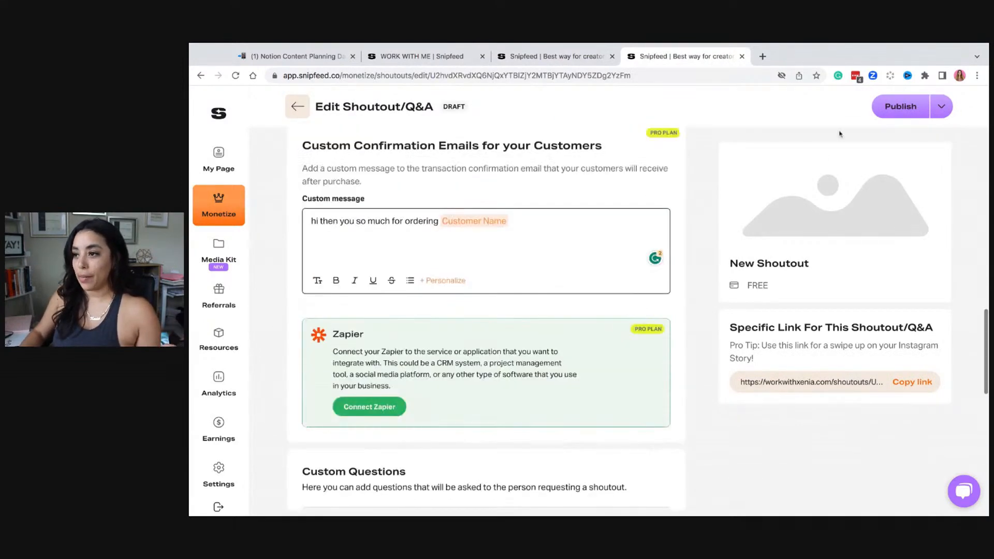
click(900, 106)
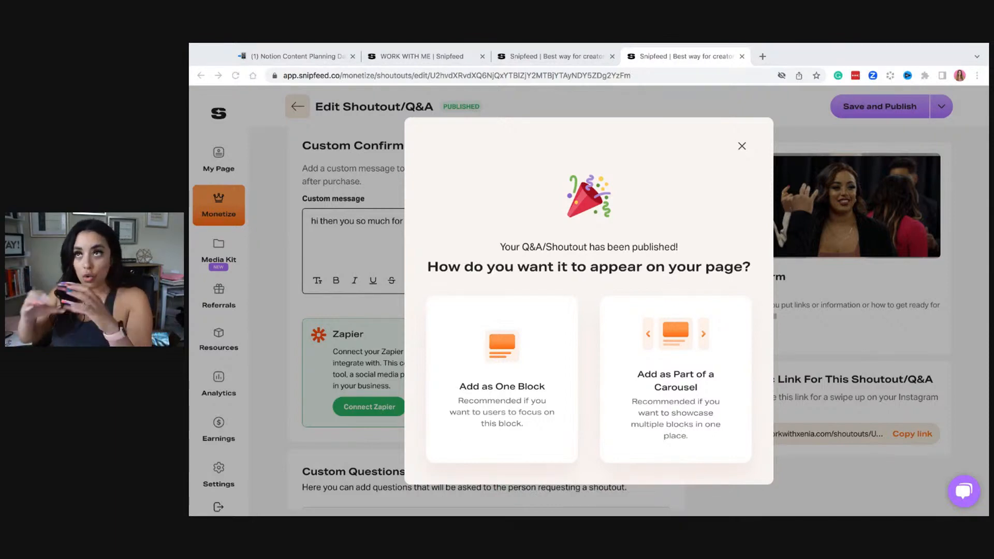
- Compare the TOOLS FOR YOU carousel with the single WORK WITH ME block on the live creator page, and open the WORK WITH ME form
click(564, 57)
click(433, 57)
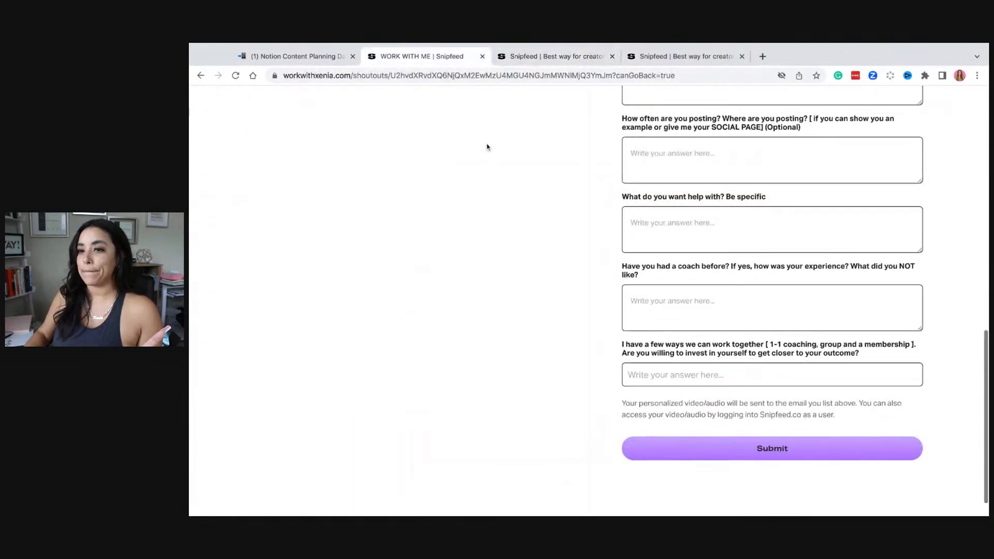
scroll(485, 146, up, 10)
click(201, 75)
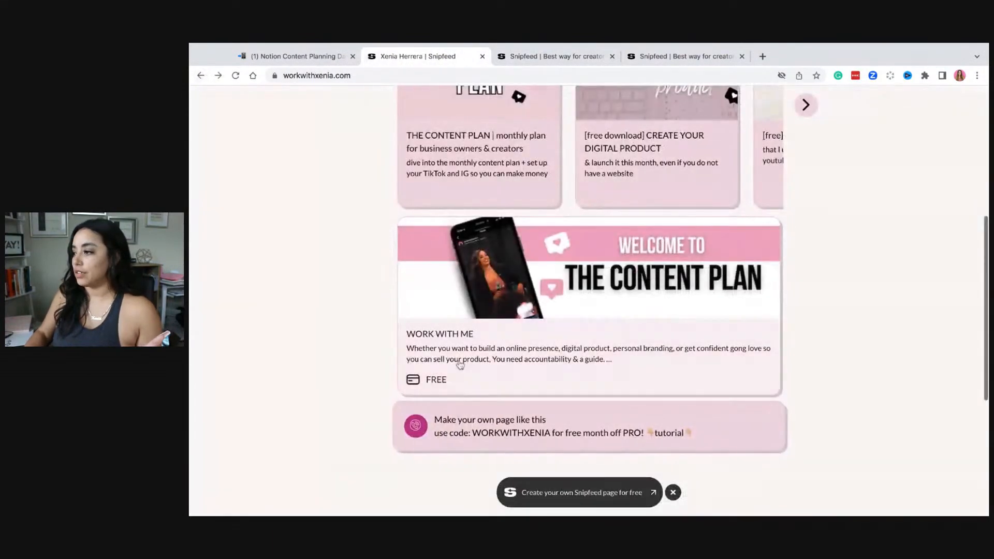
scroll(666, 328, up, 3)
scroll(668, 328, up, 2)
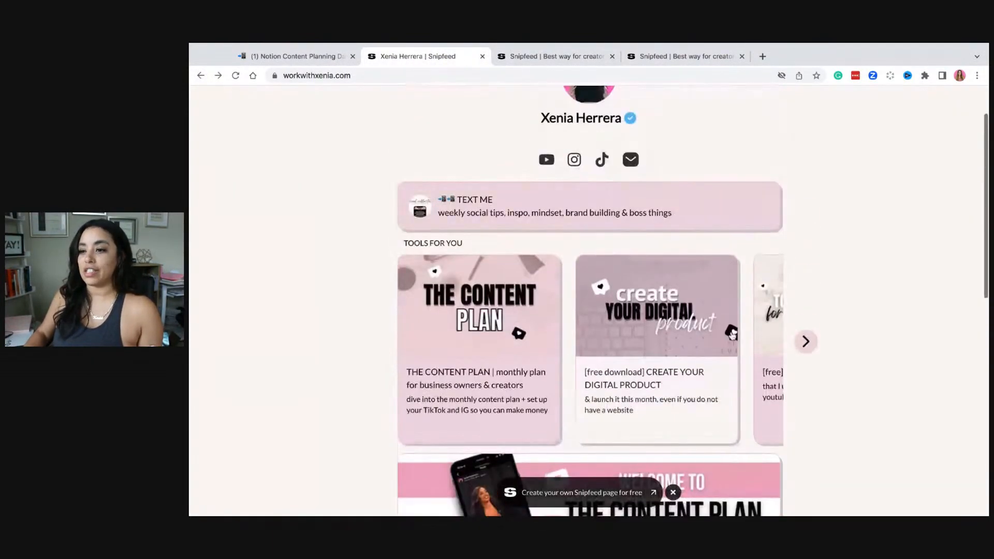
scroll(732, 336, right, 3)
scroll(735, 337, left, 3)
scroll(740, 339, right, 3)
scroll(740, 339, down, 5)
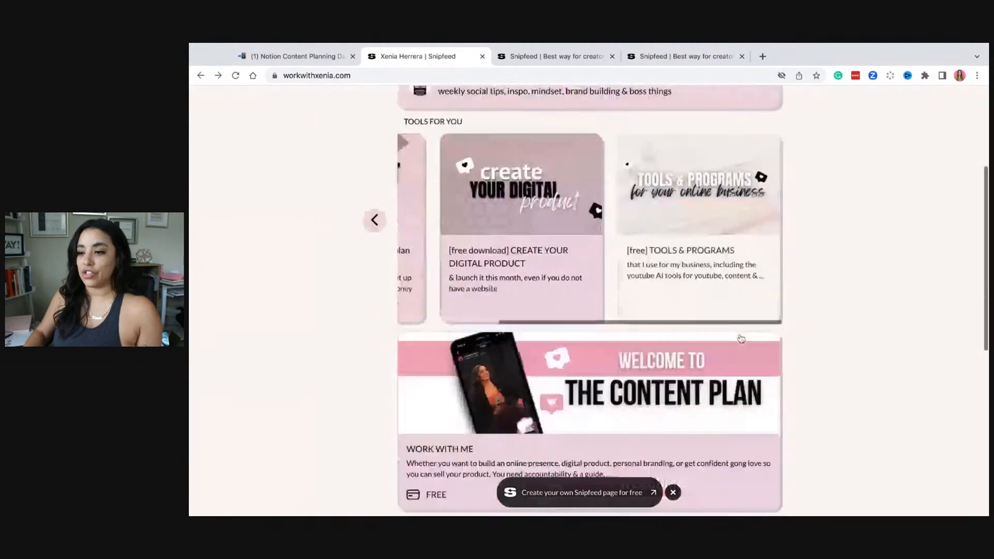
click(599, 323)
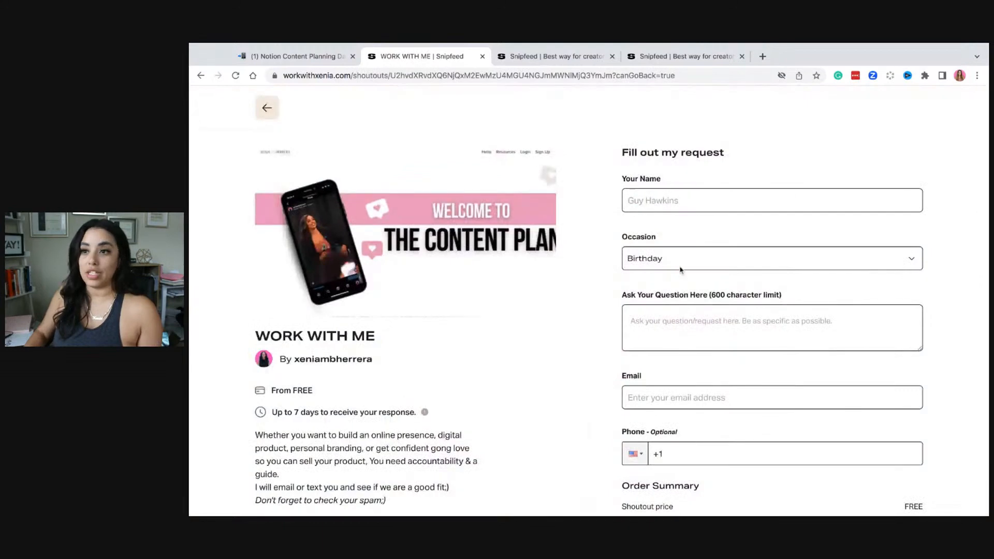
- Return to the published Shoutout/Q&A and add it to the page as part of the SELF CARE carousel
click(558, 58)
click(683, 55)
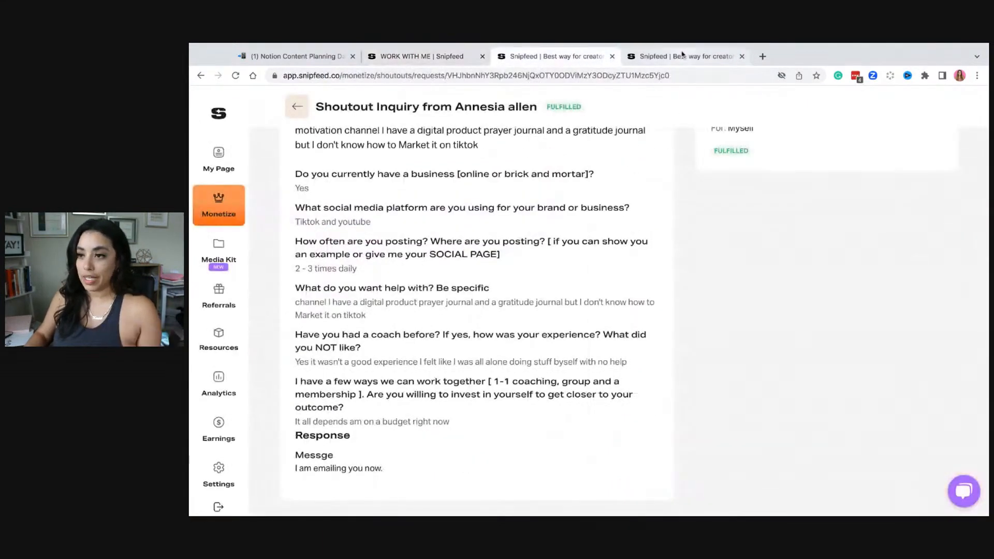
click(689, 372)
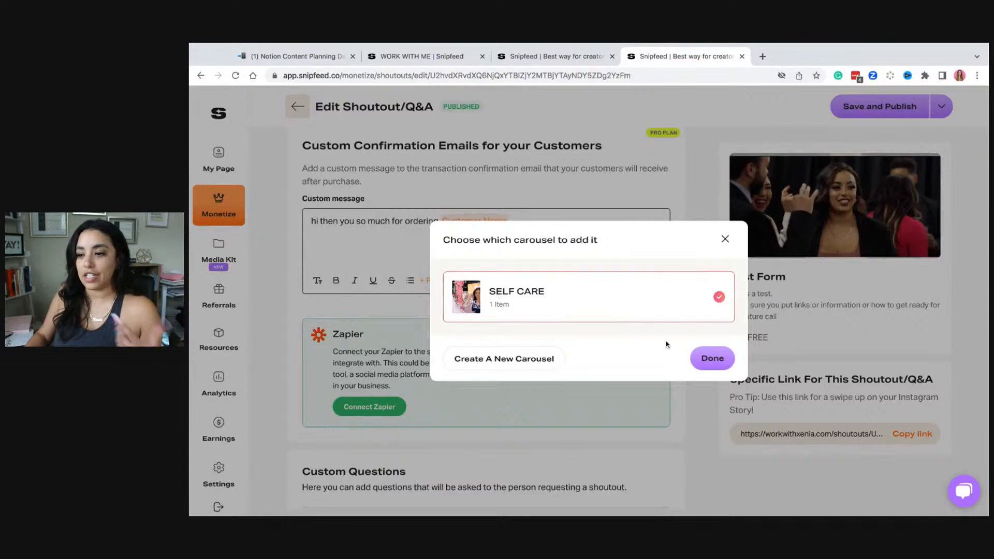
click(703, 358)
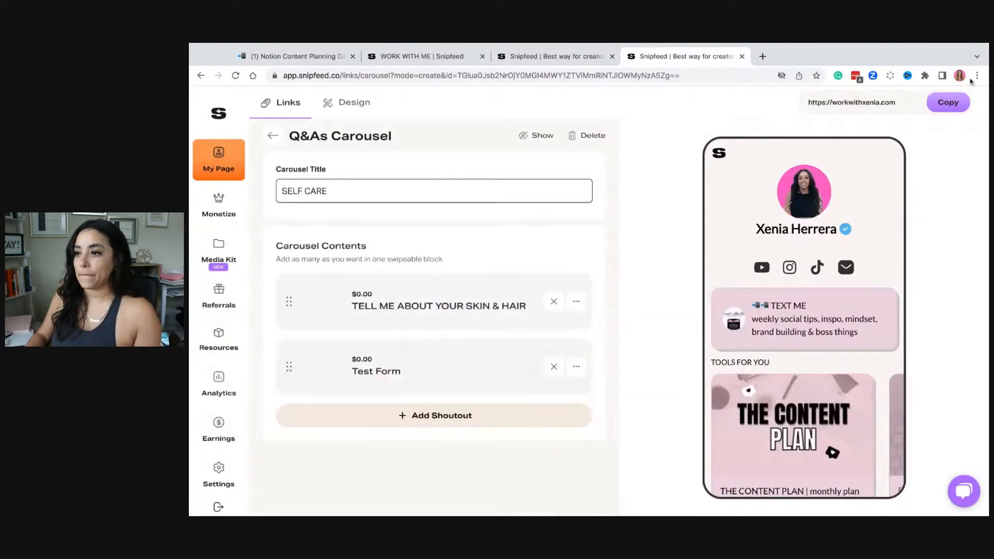
- Copy the creator page link, open it in a new tab and look for the SELF CARE carousel
click(949, 103)
click(762, 56)
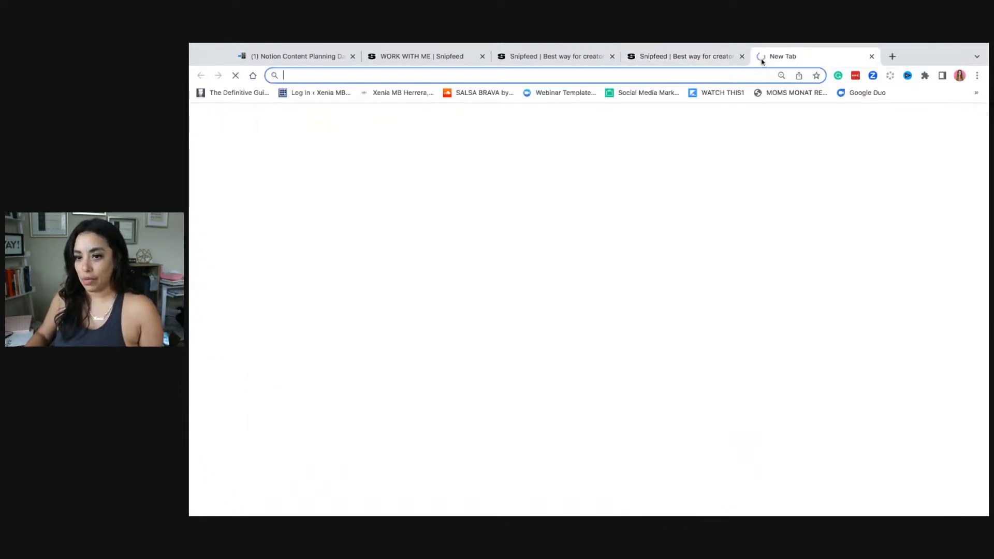
key(super+v)
key(Return)
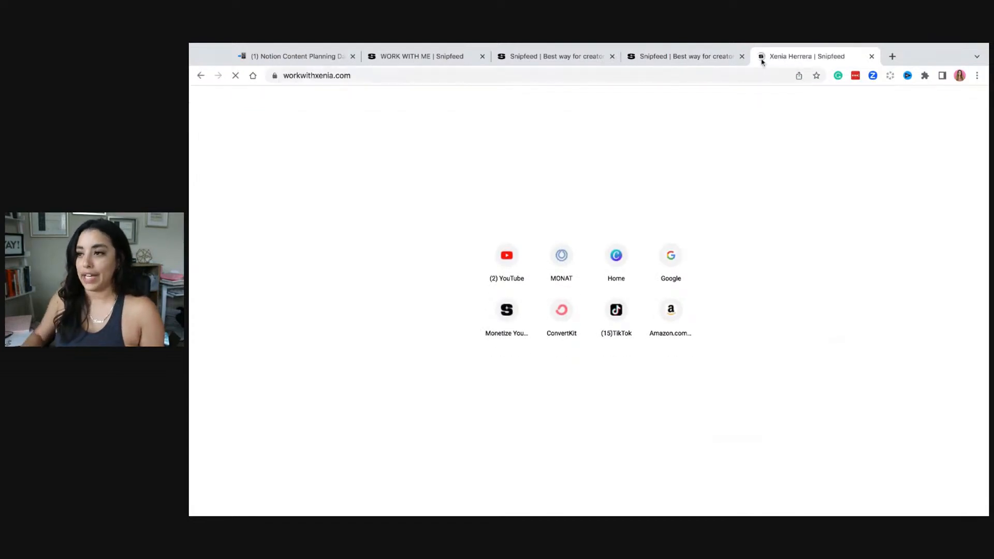
scroll(657, 352, down, 2)
scroll(657, 352, down, 8)
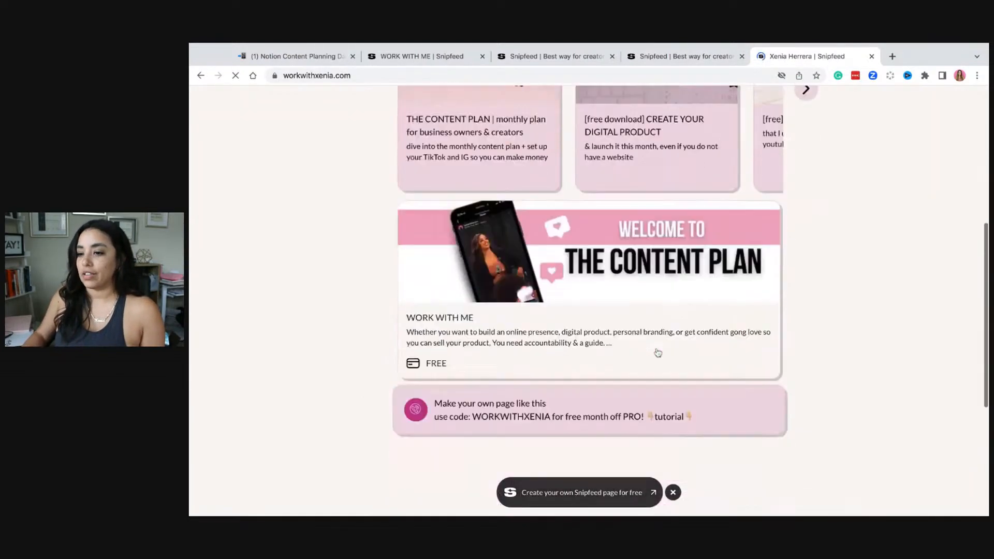
scroll(658, 299, up, 15)
scroll(659, 298, down, 6)
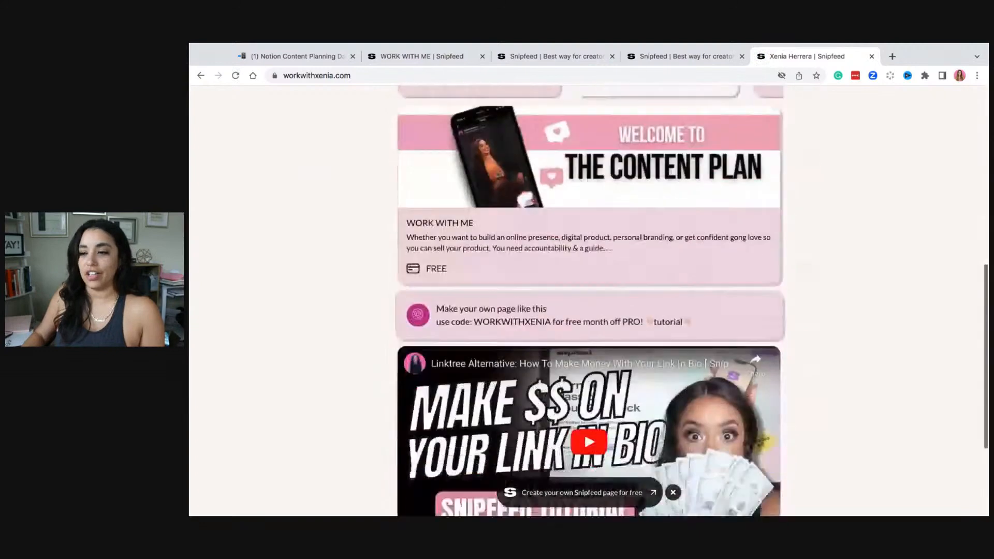
scroll(658, 299, up, 1)
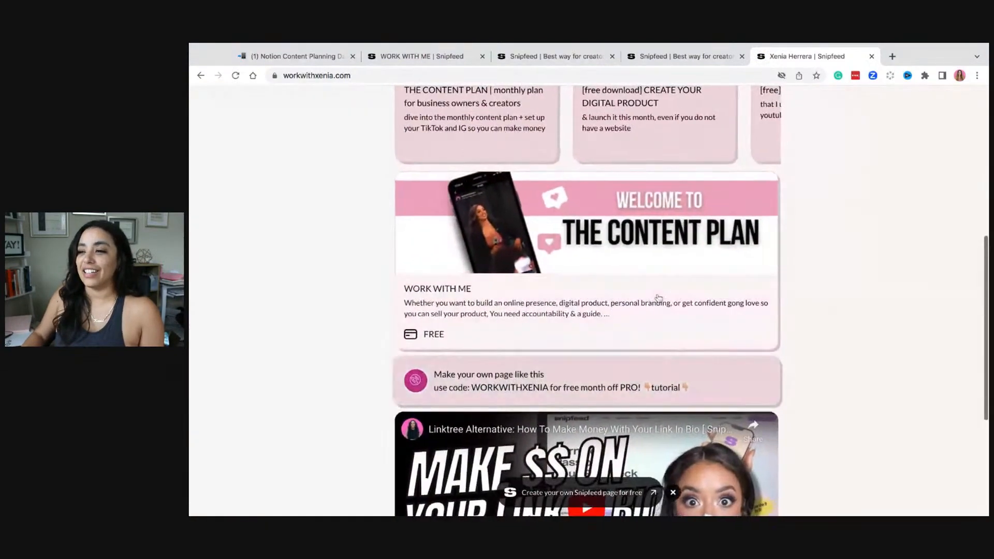
- Make the SELF CARE carousel visible on the page and check its Test Form card in the phone preview
click(702, 57)
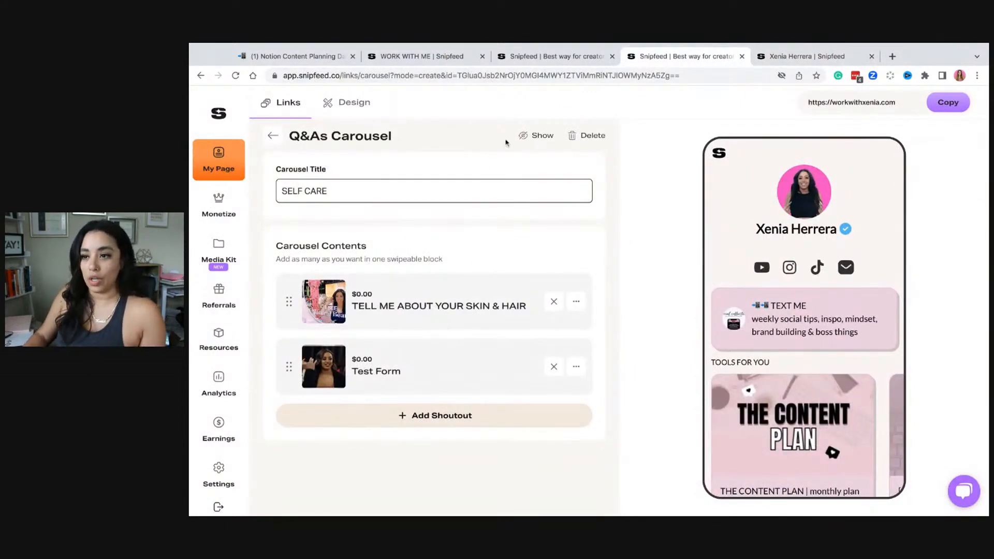
click(537, 136)
scroll(854, 314, down, 7)
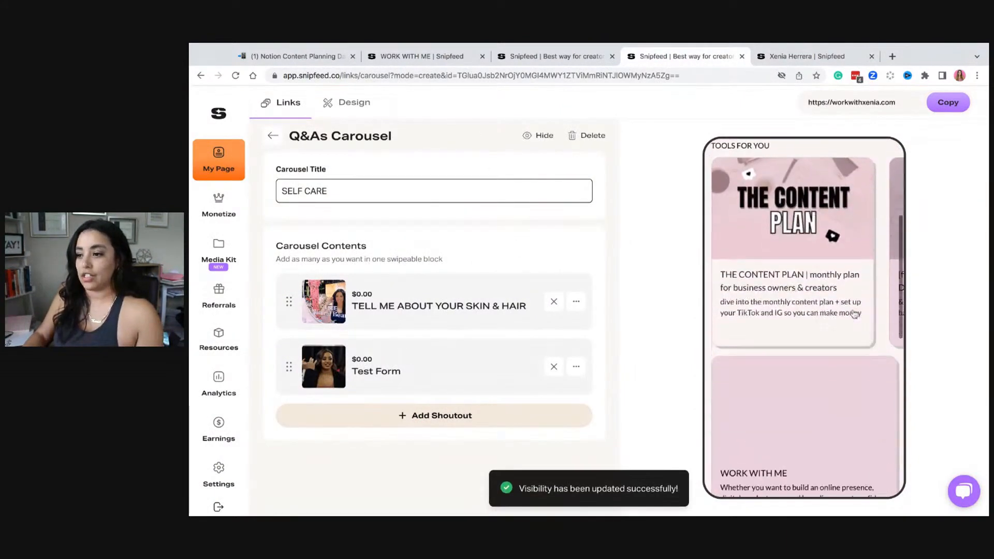
scroll(853, 314, down, 5)
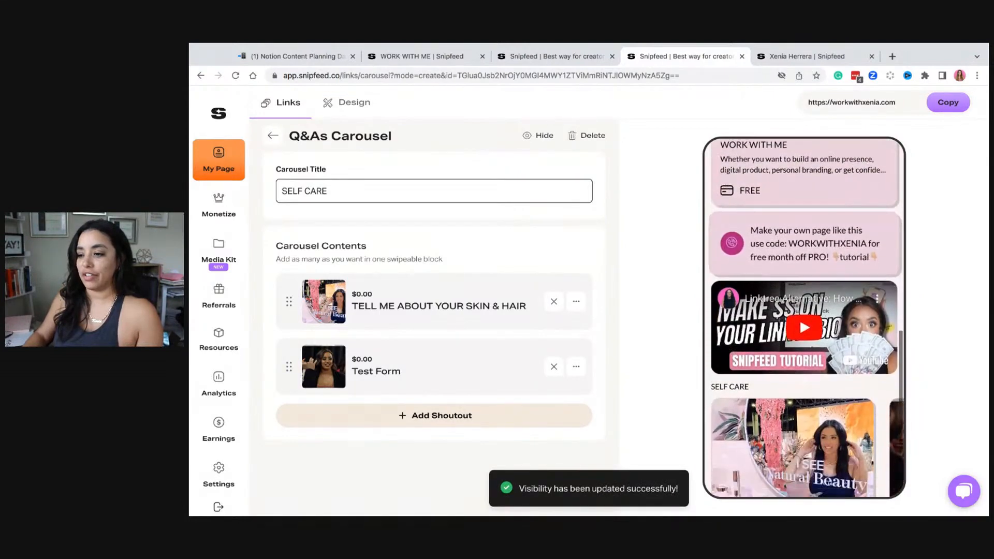
scroll(853, 361, right, 1)
scroll(854, 361, left, 2)
scroll(854, 360, right, 3)
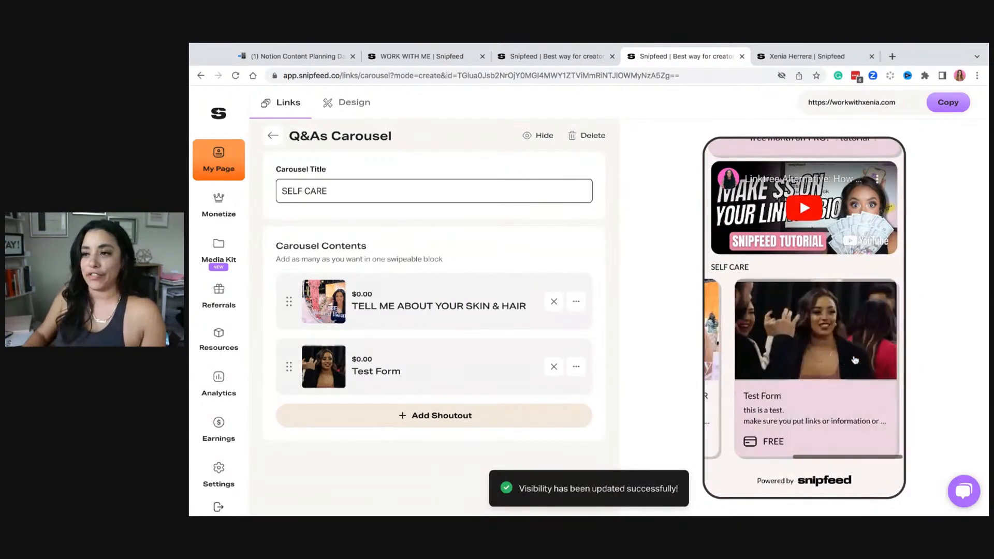